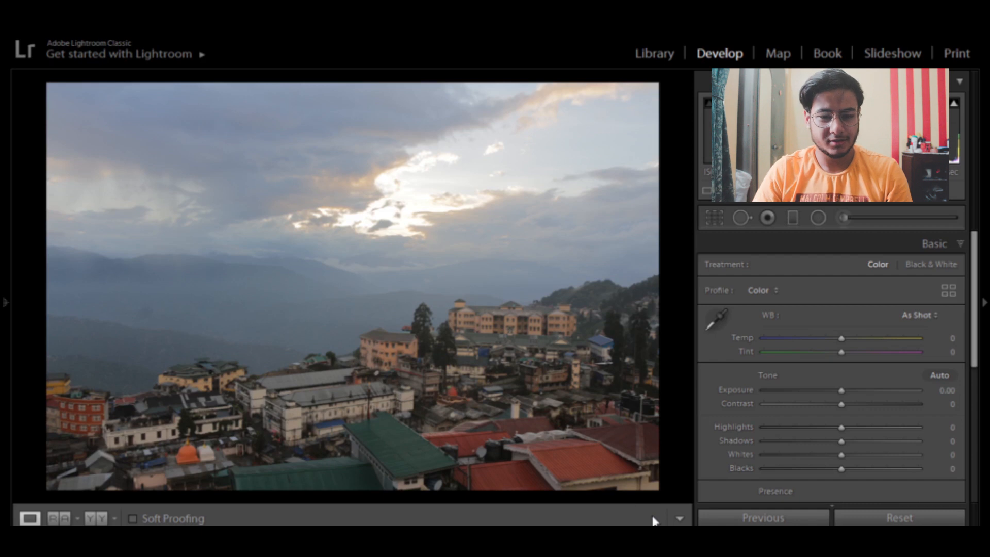
Apply the ADG Faded Moody preset to the townscape photo and hide the presets area.
mouse_move(3, 300)
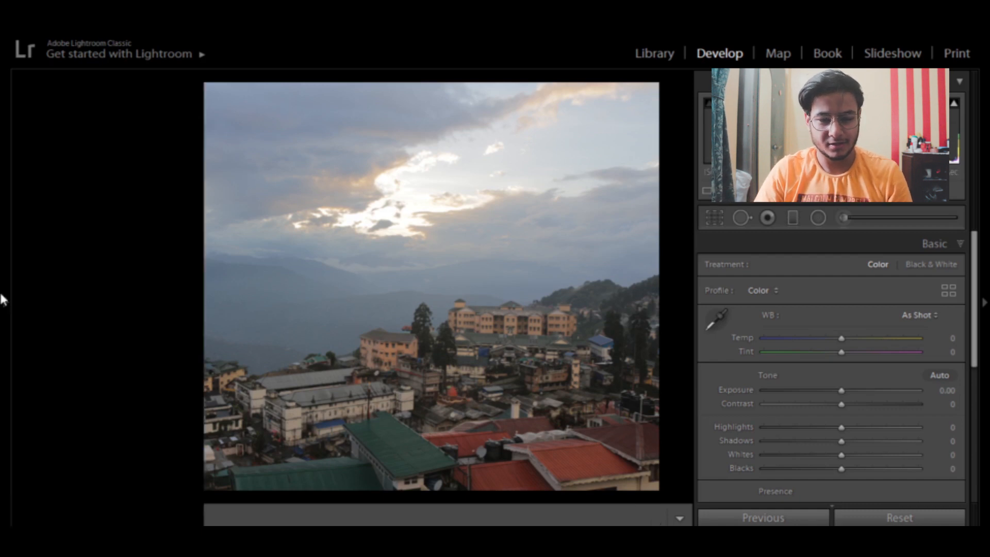
drag(15, 265, 18, 319)
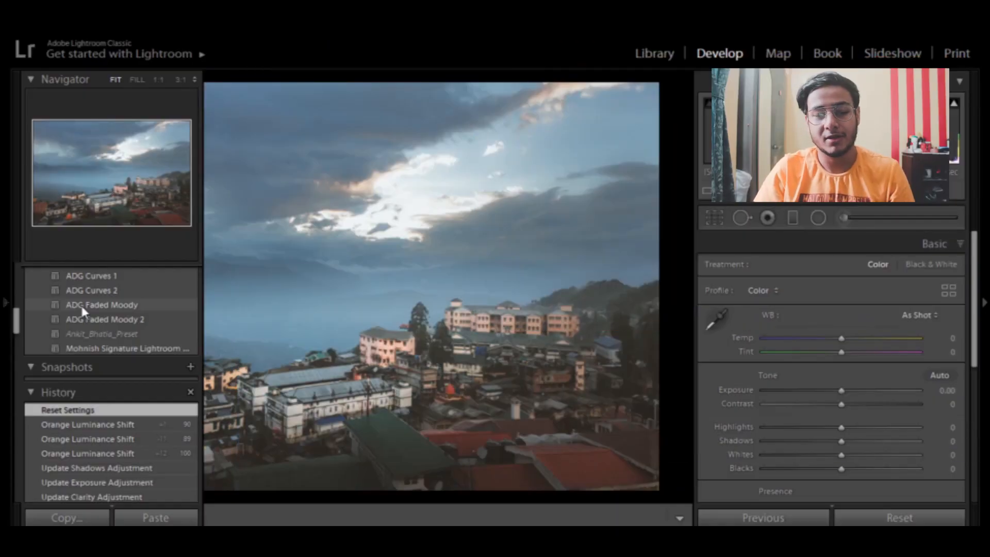
click(81, 303)
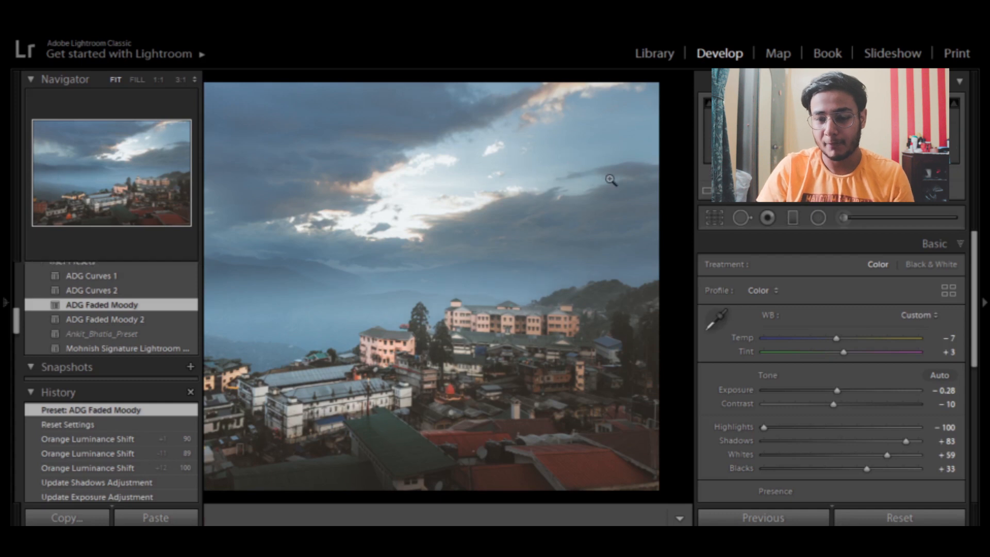
key(F7)
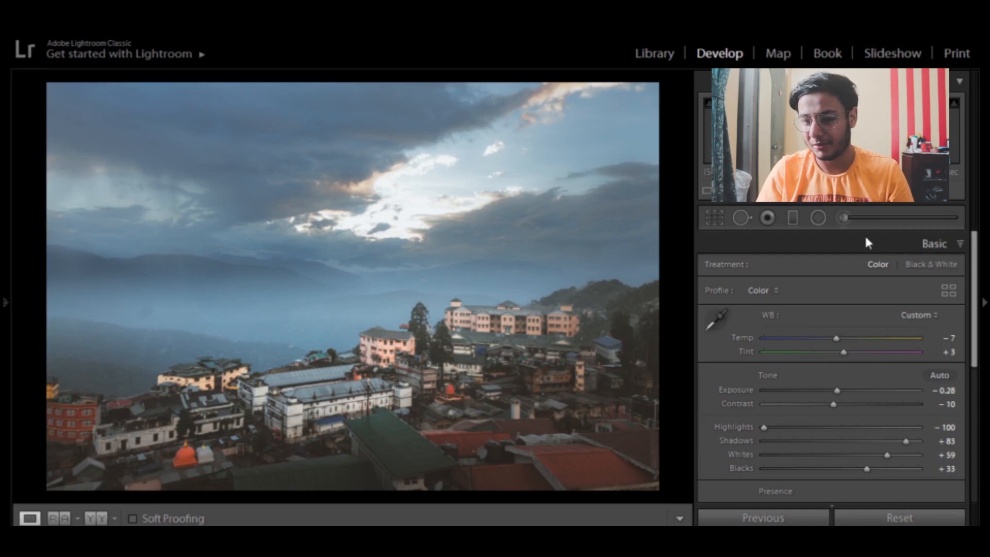
Crop the photo to the 4 x 5 / 8 x 10 aspect, shifting the frame to trim more off the photo's right side.
click(714, 217)
click(914, 269)
click(826, 355)
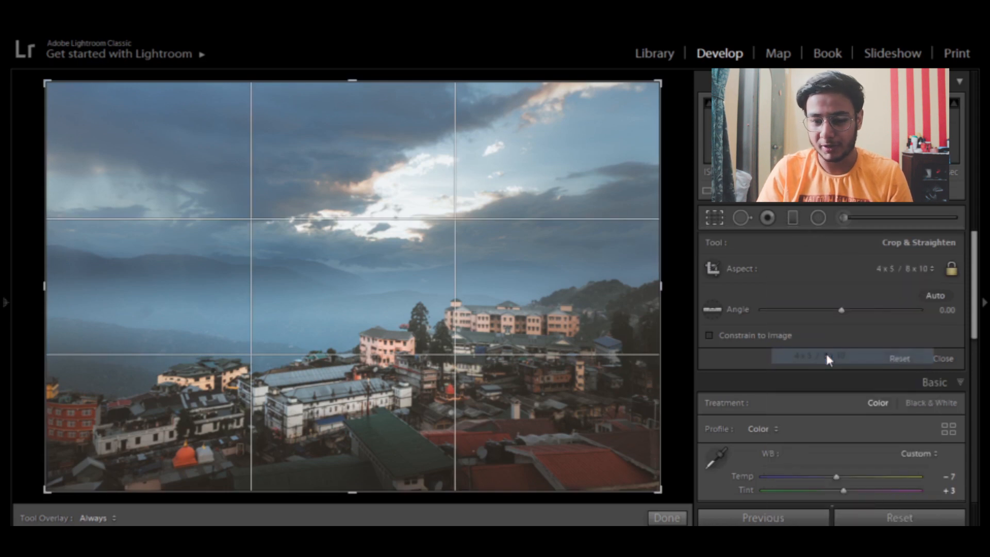
drag(525, 372, 547, 380)
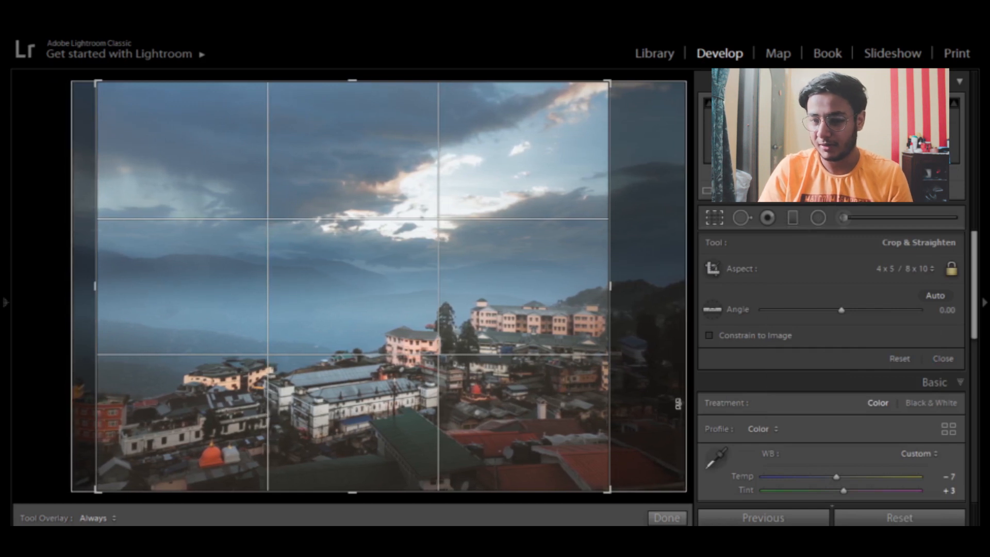
click(714, 219)
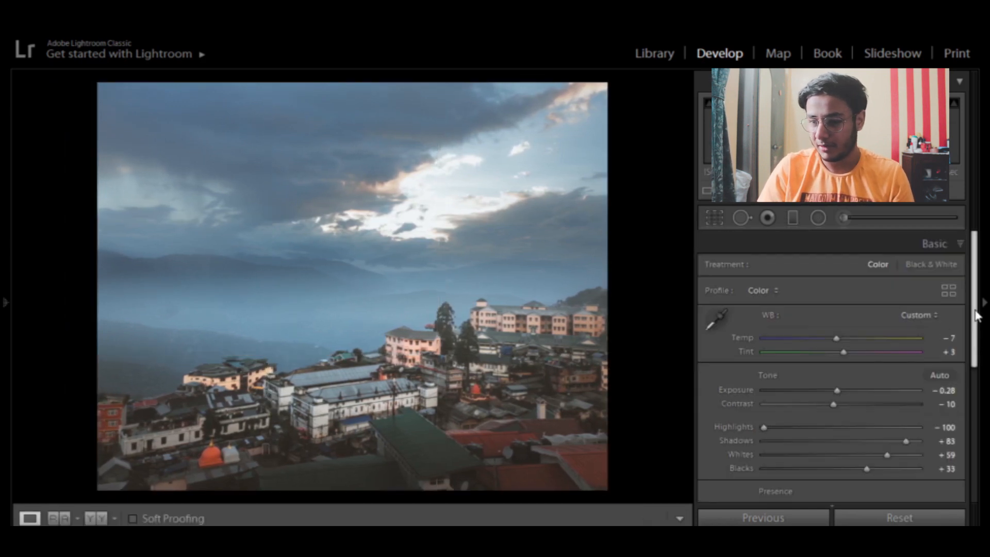
Open the Transform settings.
drag(977, 262, 985, 426)
click(960, 440)
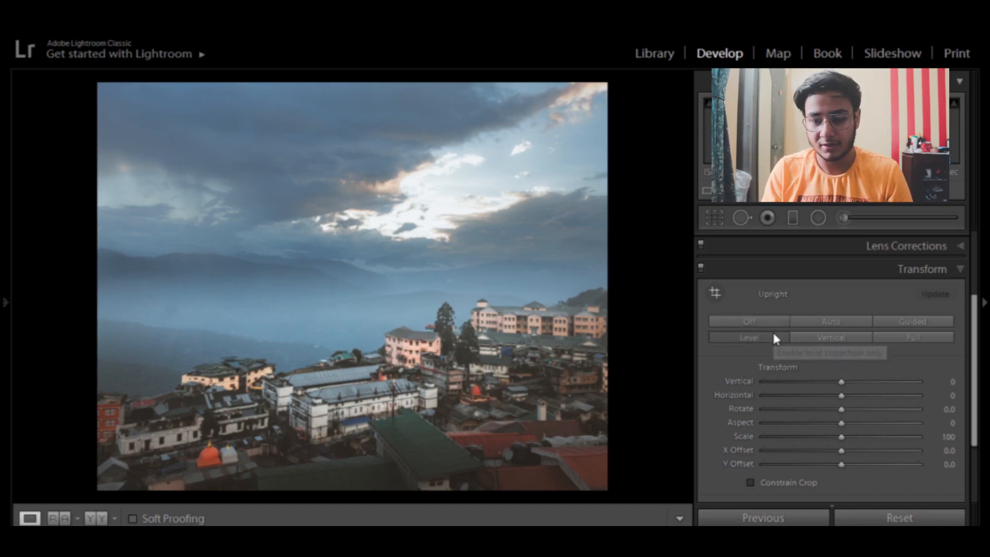
Check the sky graduated filter's mask overlay, set its Dehaze to 58, and move the filter up to the mountain ridge.
key(m)
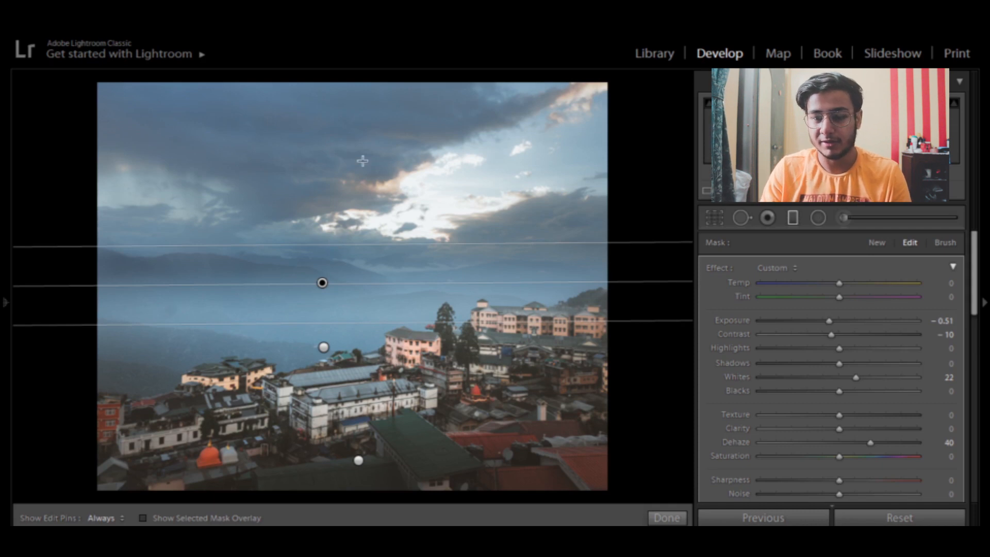
key(o)
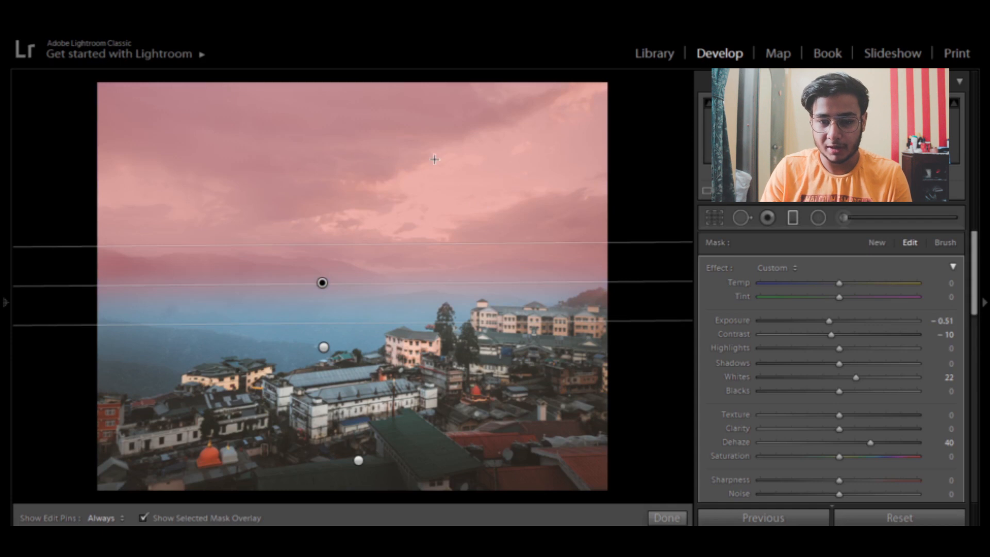
key(o)
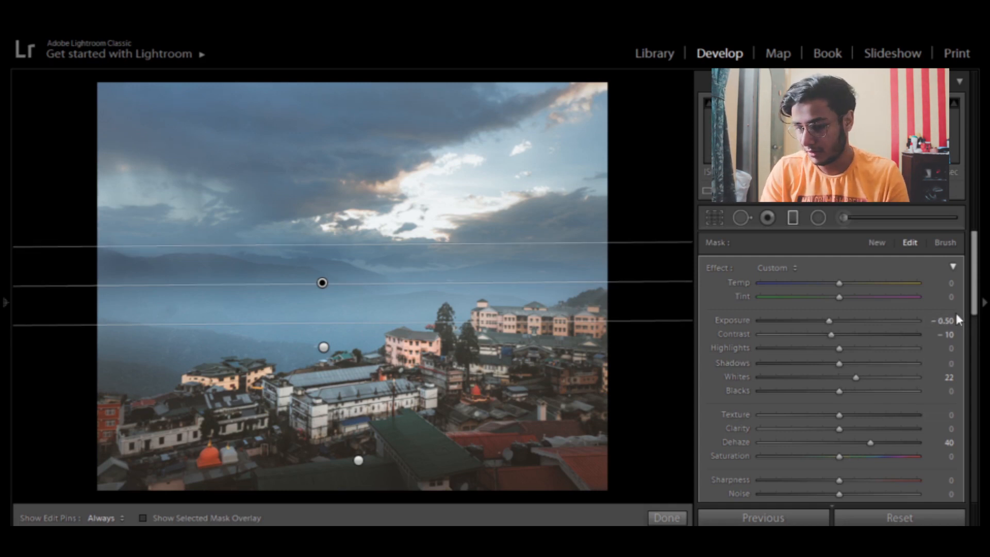
scroll(976, 278, down, 3)
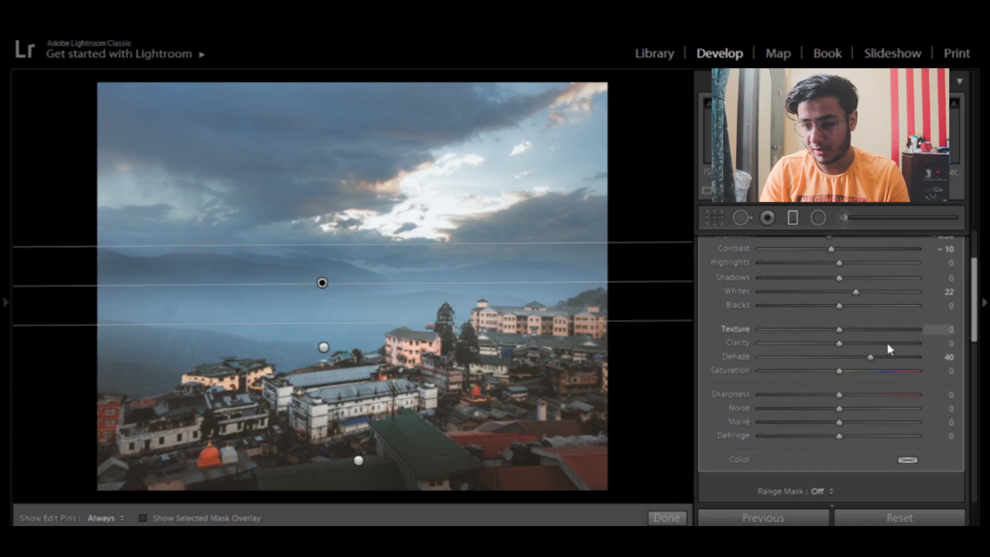
mouse_move(870, 360)
mouse_down()
mouse_move(891, 357)
mouse_move(883, 357)
mouse_up()
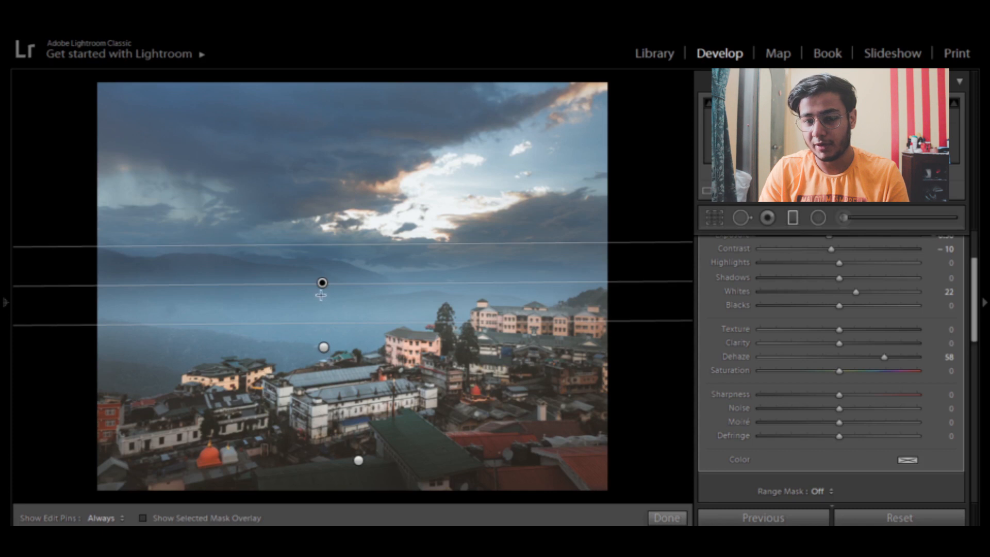
drag(323, 283, 319, 249)
Move the graduated filter with negative Clarity and Dehaze up from the rooftops to the misty hills.
click(323, 347)
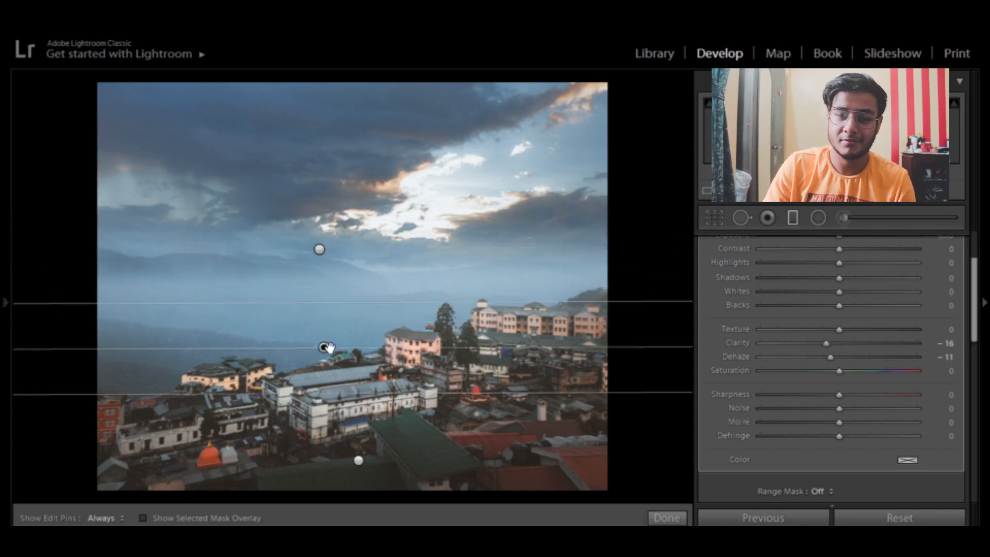
mouse_move(323, 347)
drag(323, 347, 322, 291)
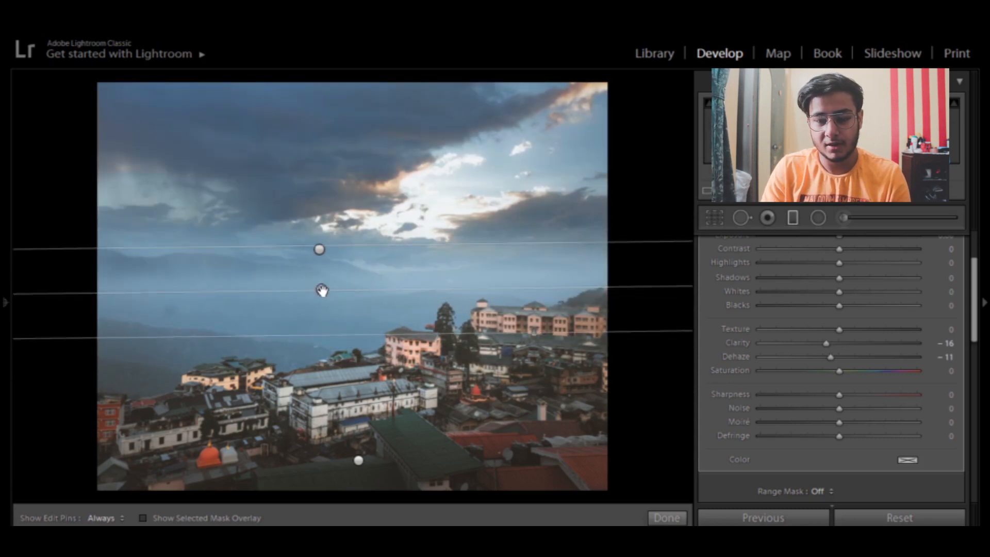
mouse_move(322, 291)
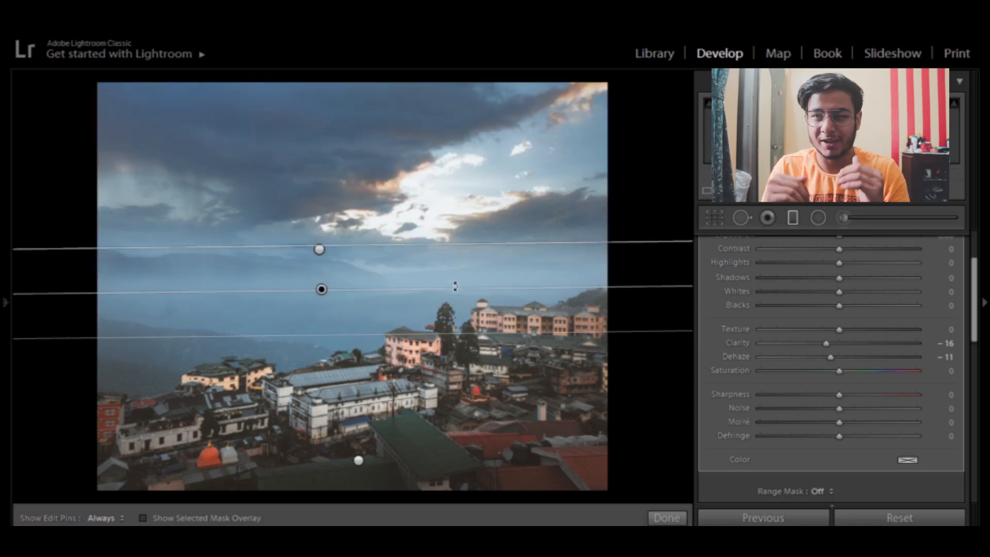
drag(320, 292, 322, 283)
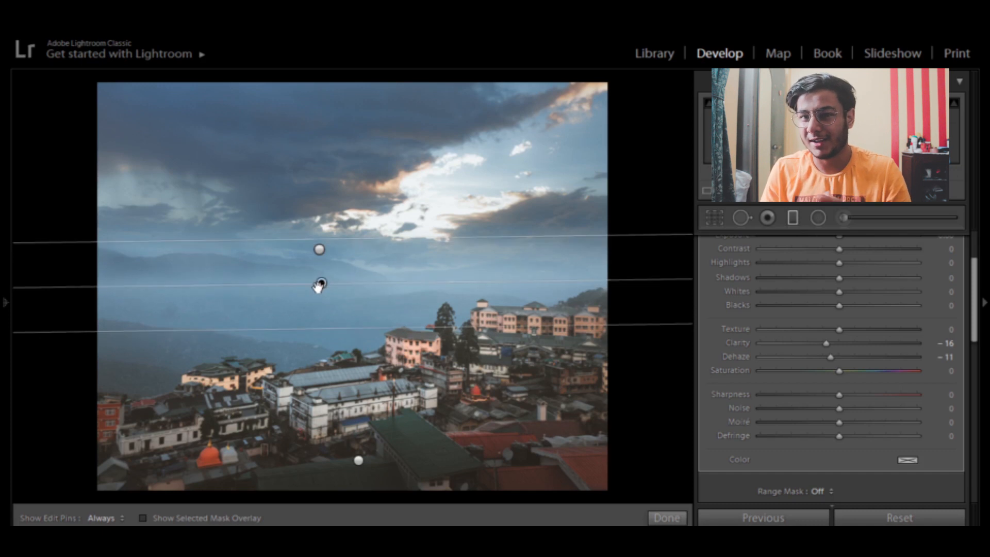
Move the foreground graduated filter slightly down, set its Shadows to -35, and finish with the graduated filters.
click(359, 460)
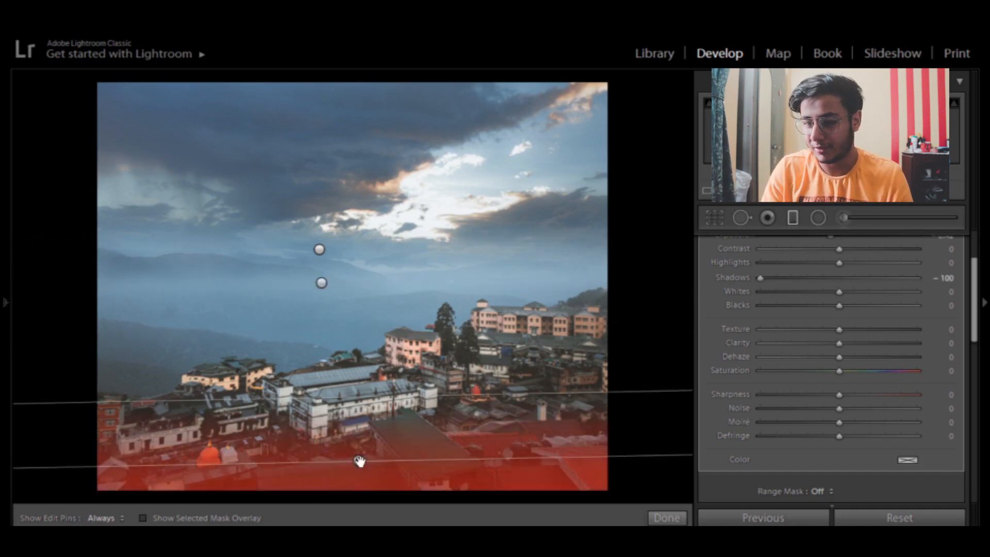
drag(359, 460, 359, 467)
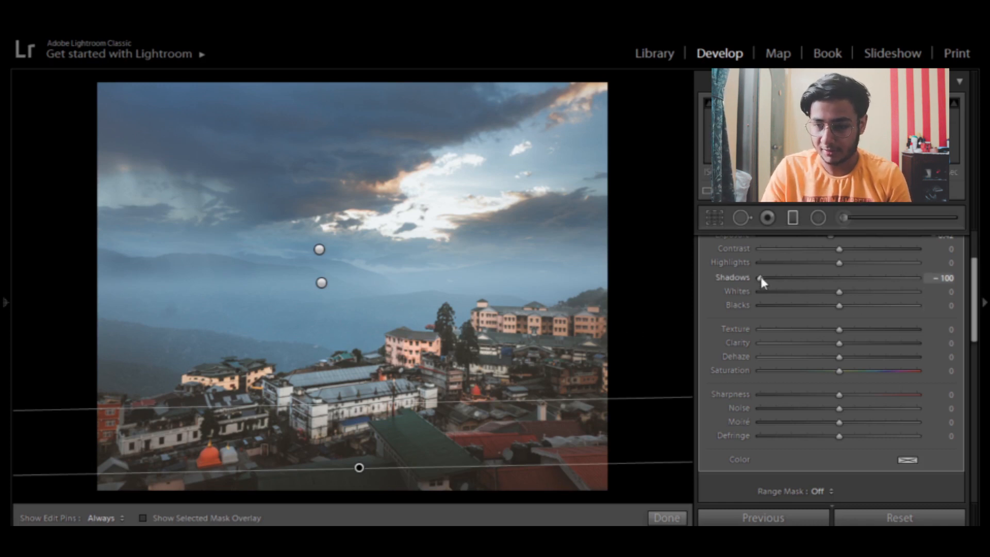
drag(762, 277, 814, 283)
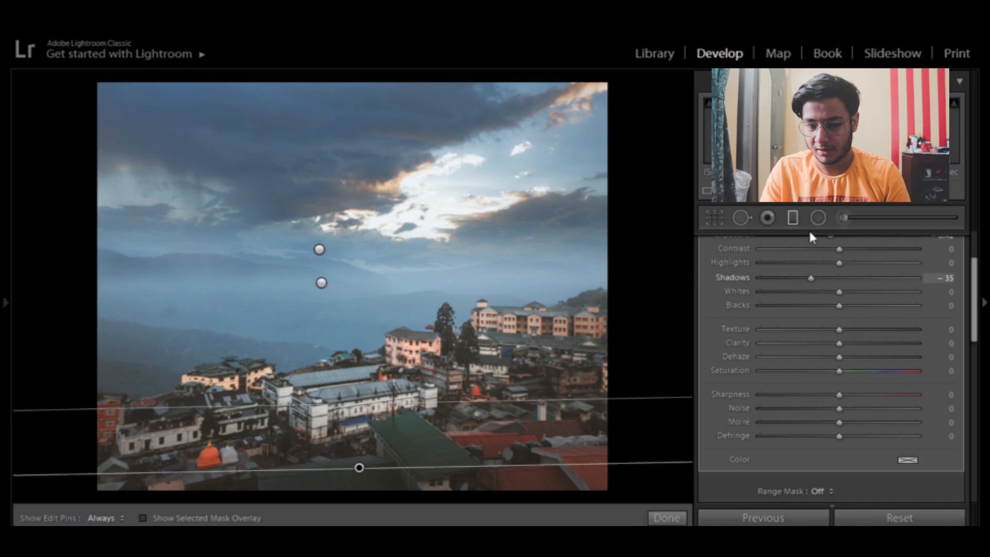
click(796, 219)
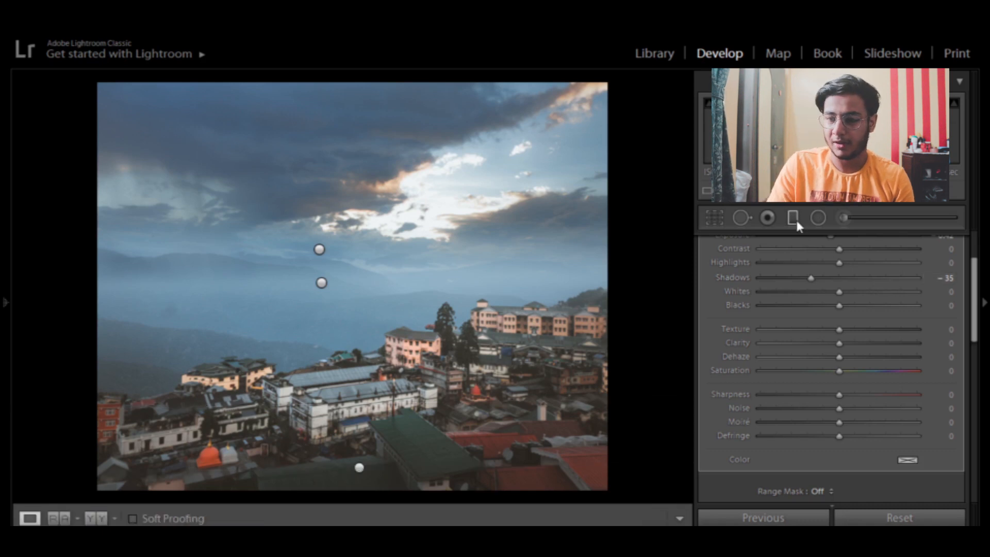
Set the Shadows of the large radial filter centred on the sky to -35.
click(821, 219)
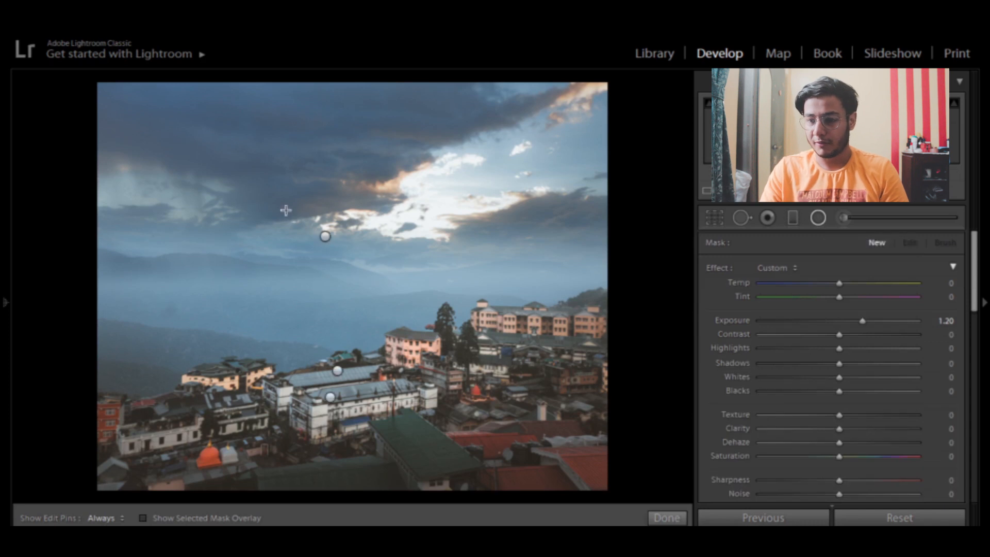
click(325, 236)
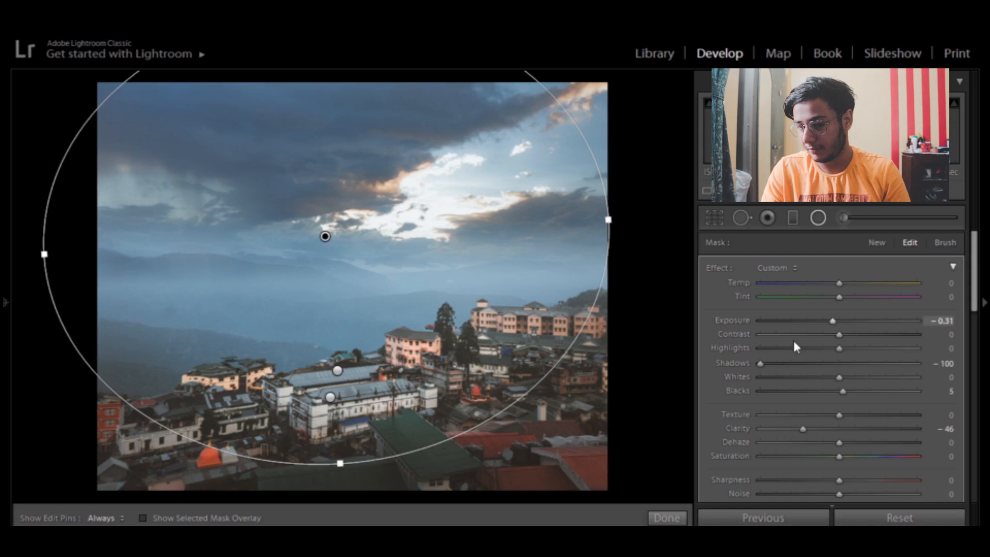
drag(759, 365, 791, 365)
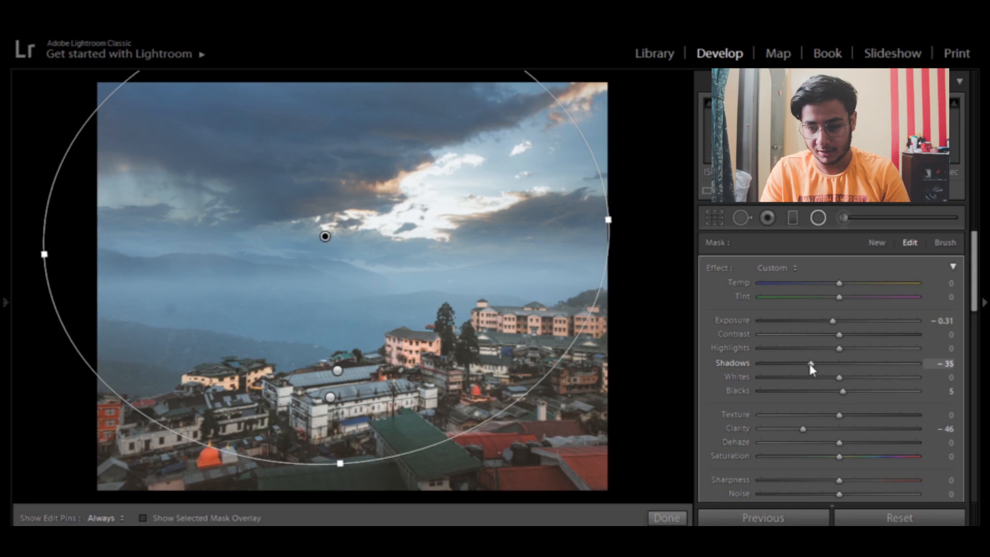
click(714, 218)
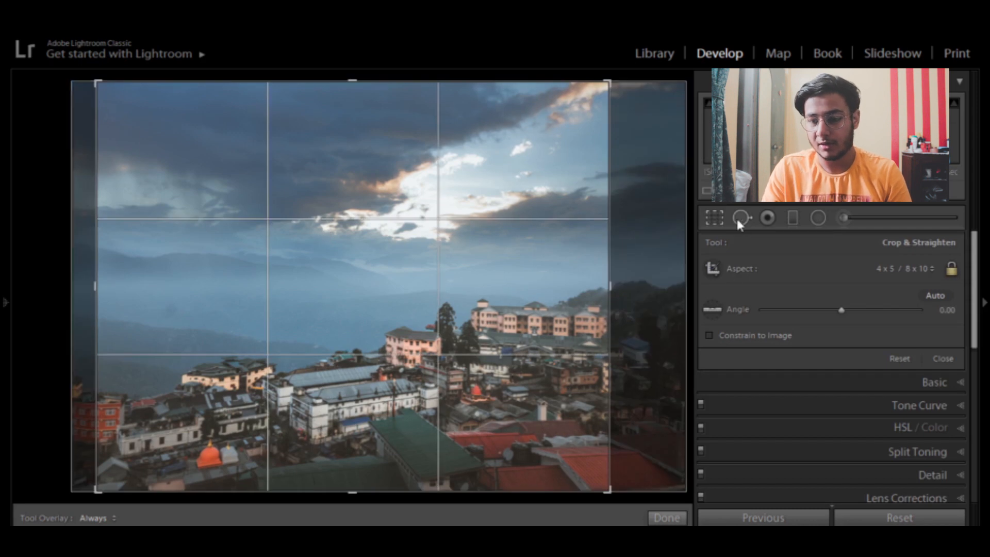
click(714, 217)
Flatten the radial filter with raised Clarity and Saturation, recentre it lower over the white building, and set its Shadows to 78.
click(819, 218)
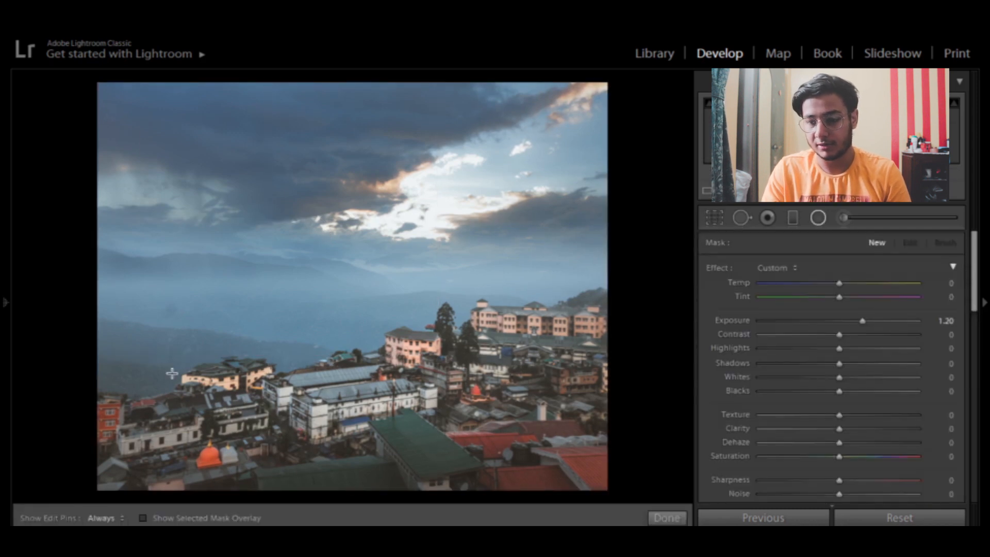
click(330, 398)
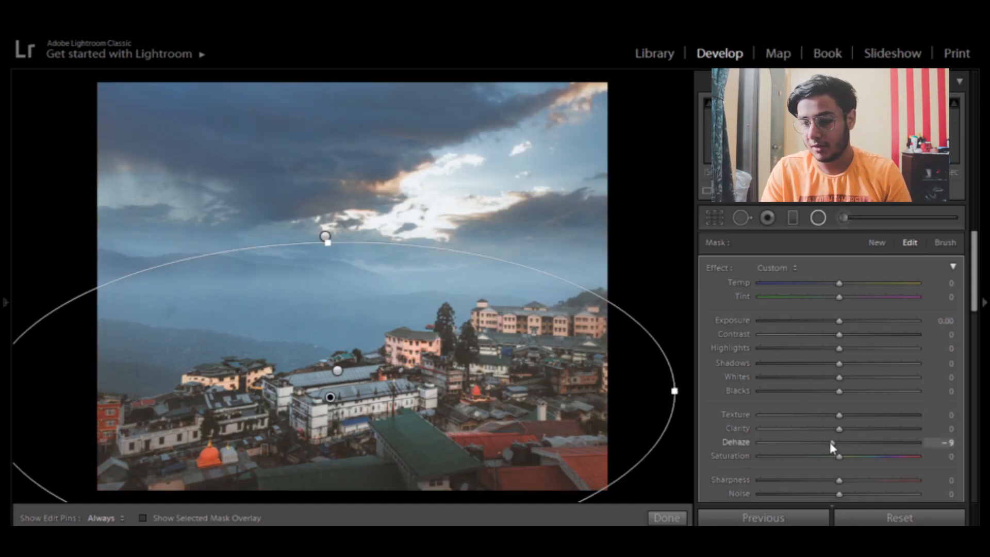
click(337, 371)
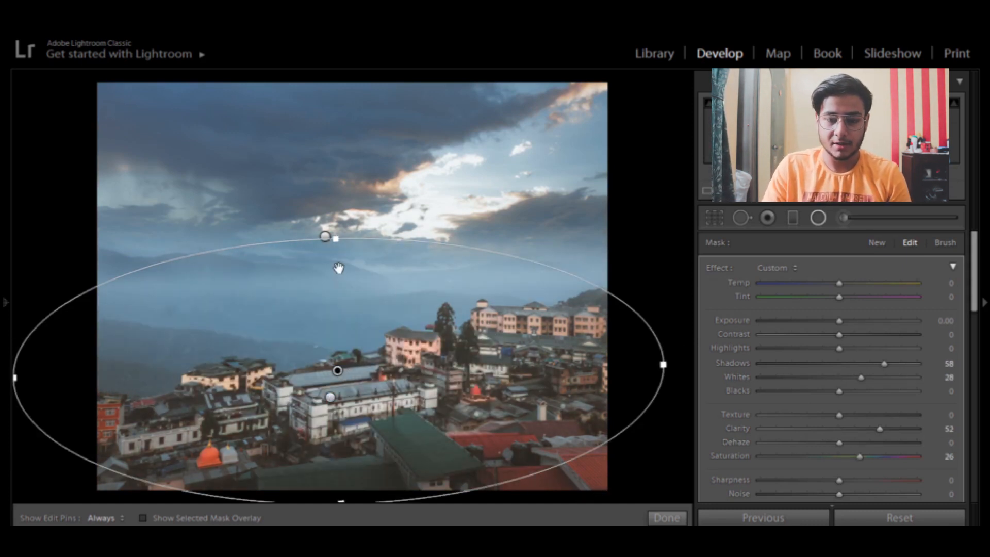
drag(338, 239, 344, 278)
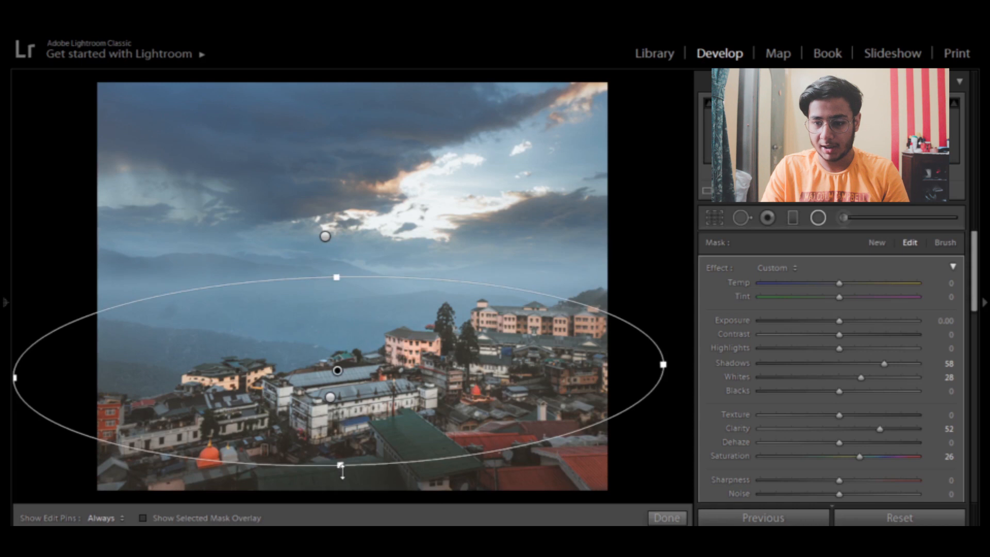
drag(342, 493, 341, 494)
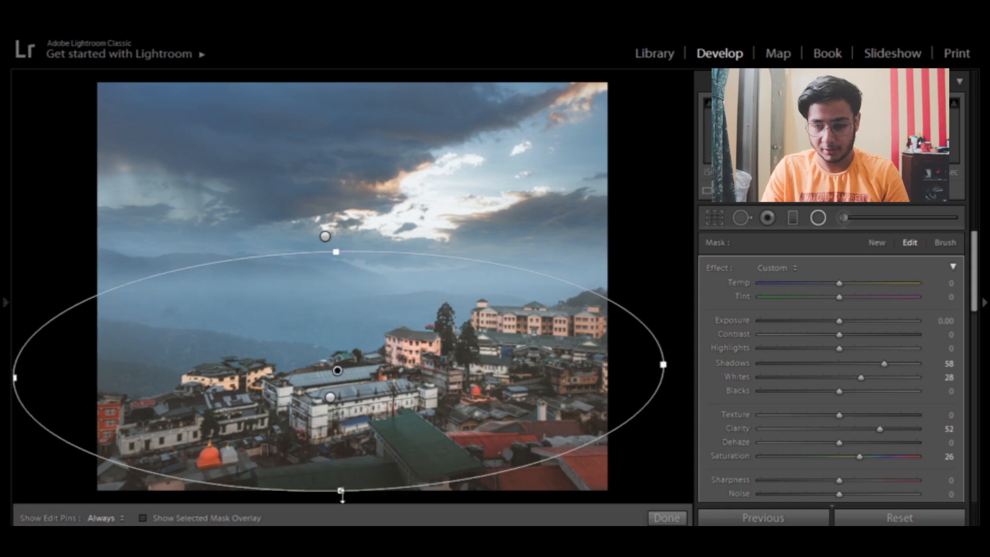
drag(338, 372, 365, 403)
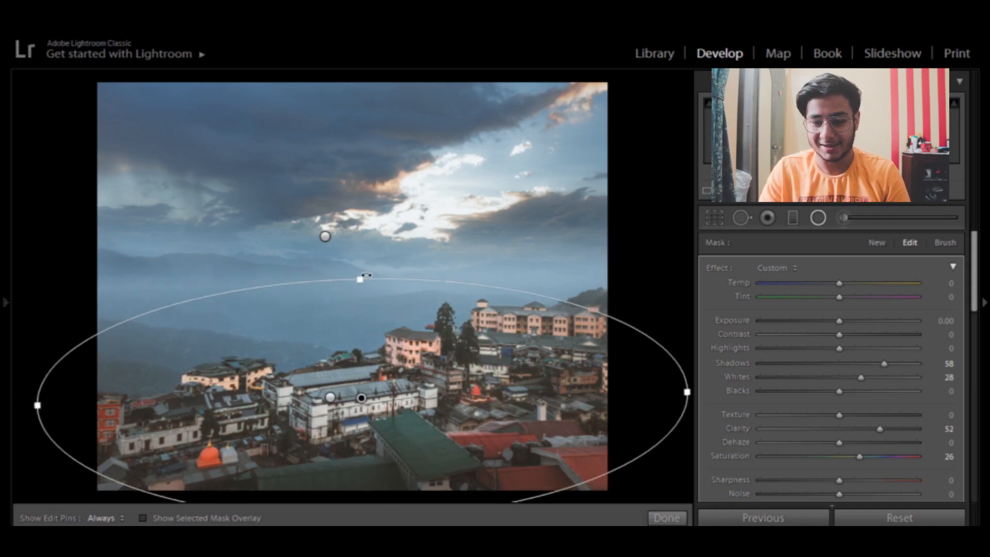
drag(361, 278, 360, 273)
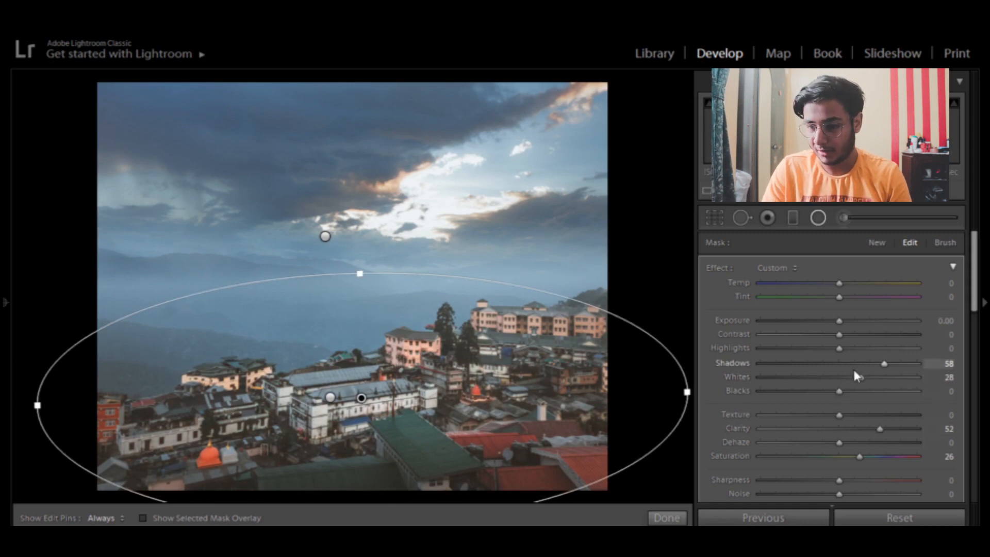
drag(887, 363, 903, 363)
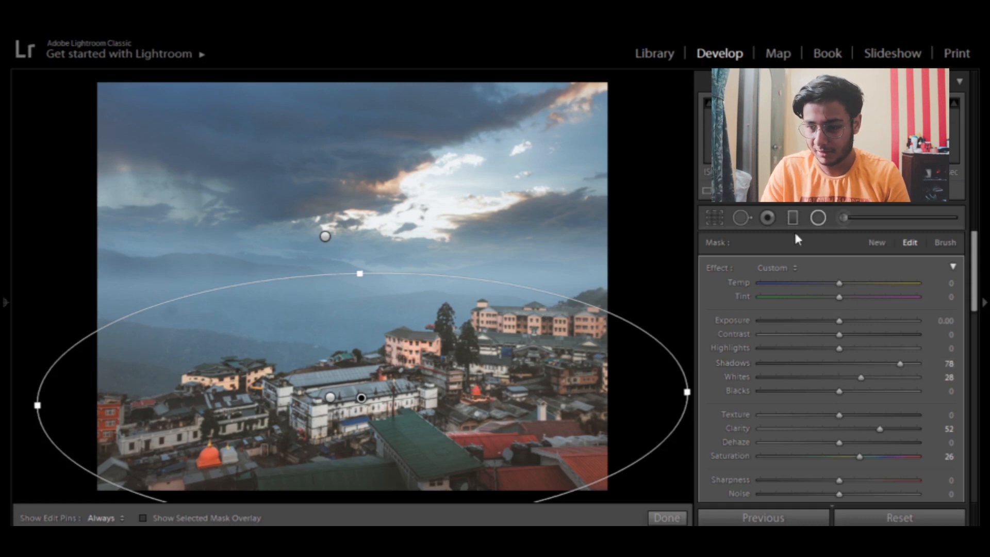
click(666, 518)
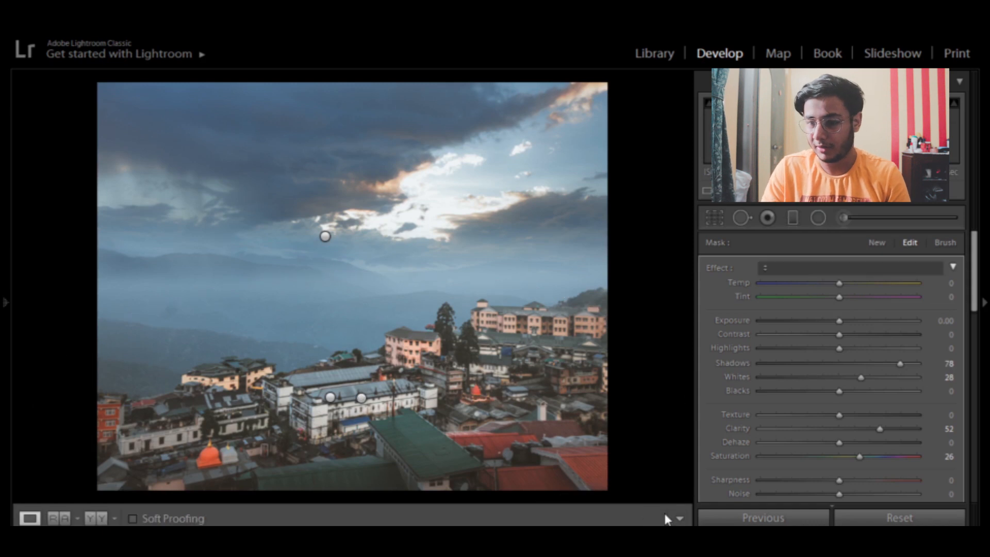
Review the settings and coverage of each existing radial filter over the sky and the white building.
click(818, 218)
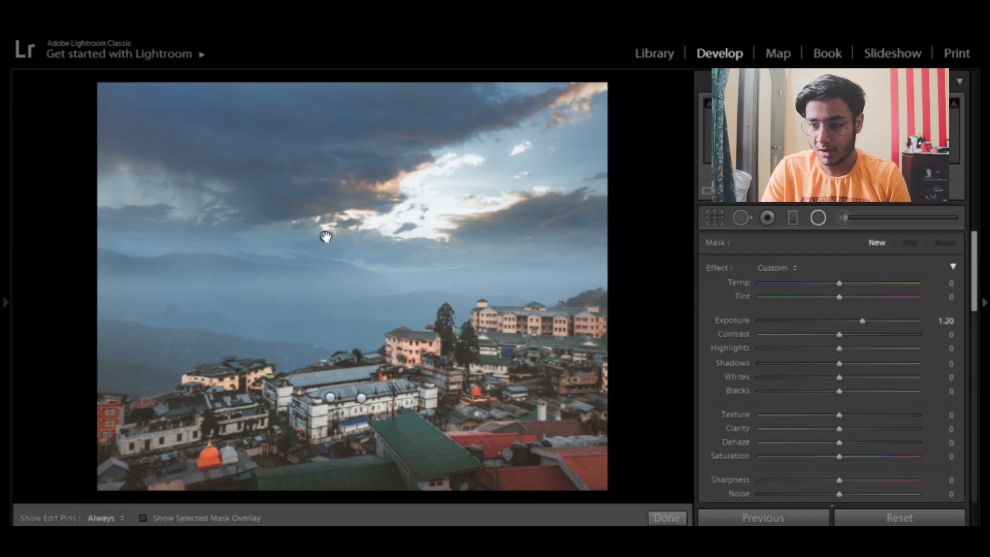
click(326, 237)
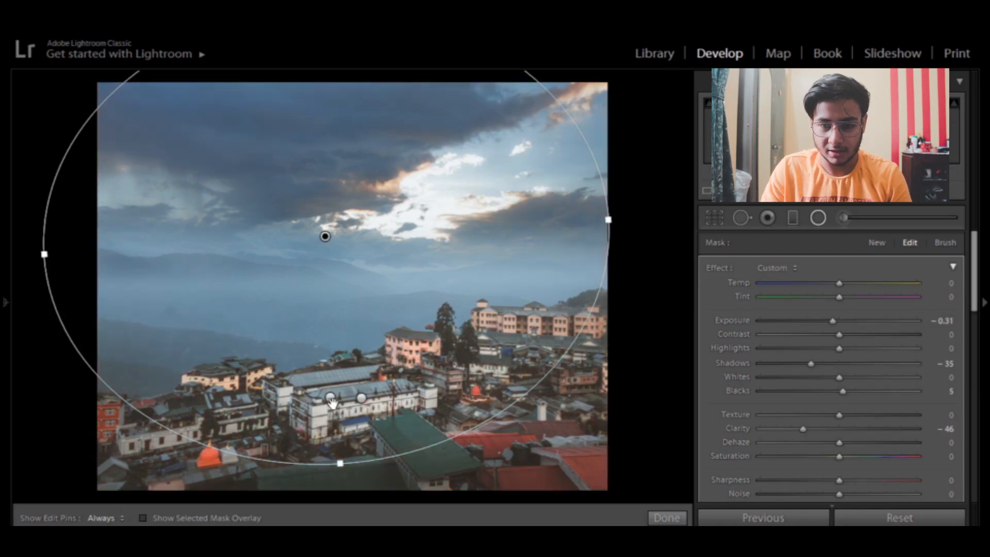
click(331, 398)
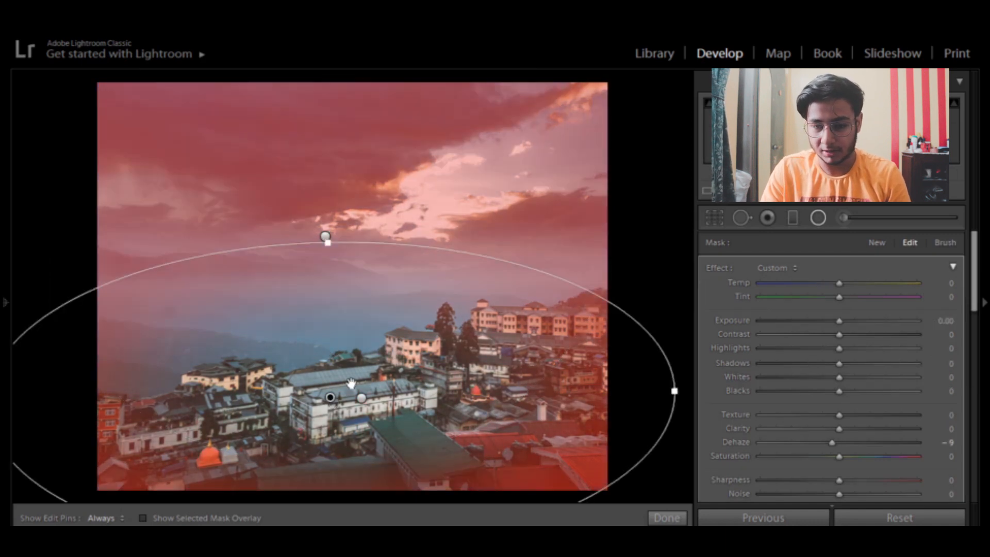
click(361, 398)
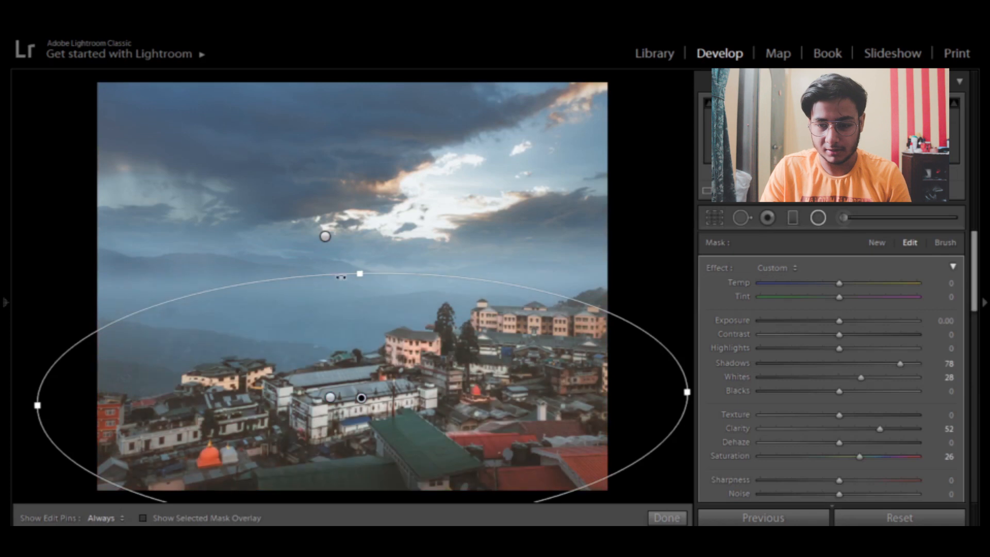
click(324, 236)
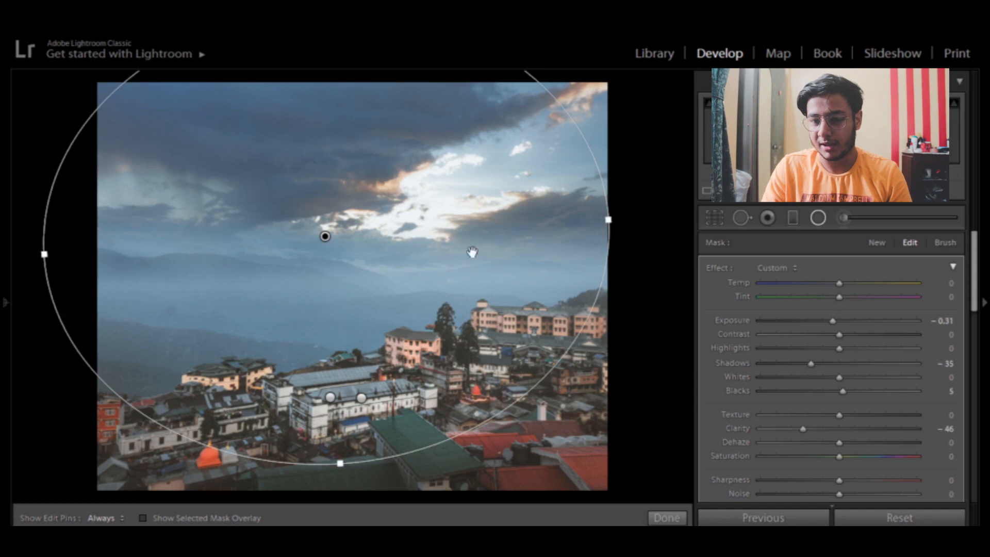
click(817, 219)
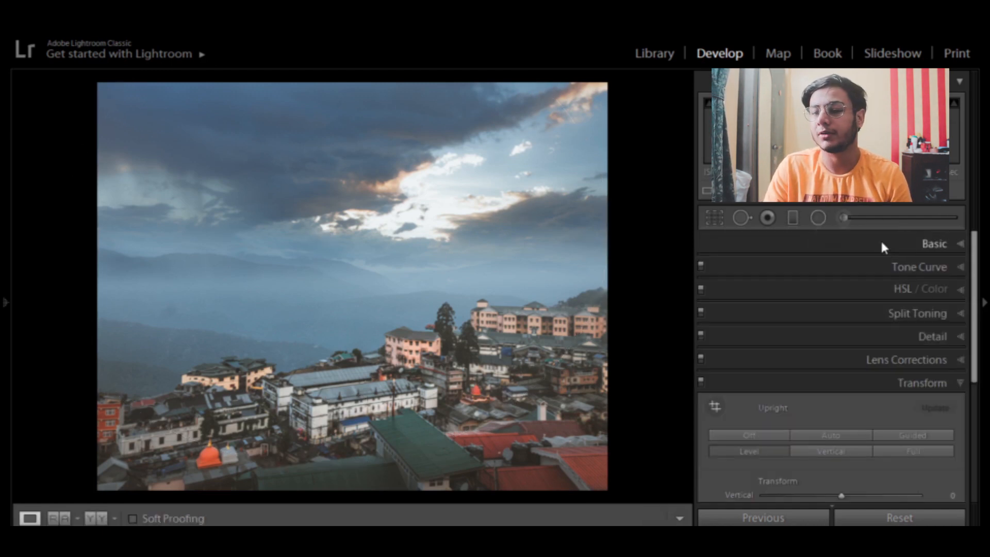
Add a wide, flat radial filter over the dark cloud beside the bright sky, with Exposure -0.31 and Dehaze 9.
click(816, 218)
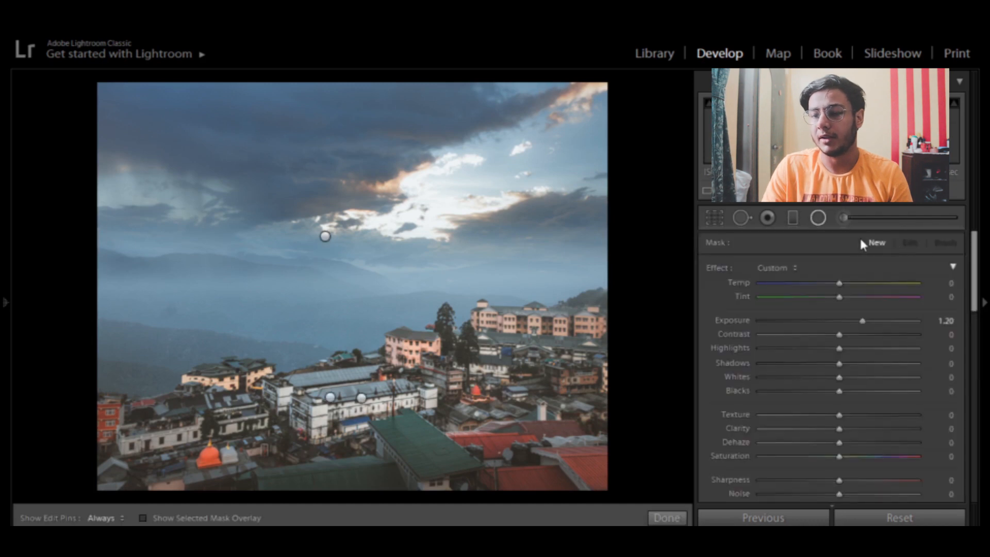
drag(466, 202, 548, 240)
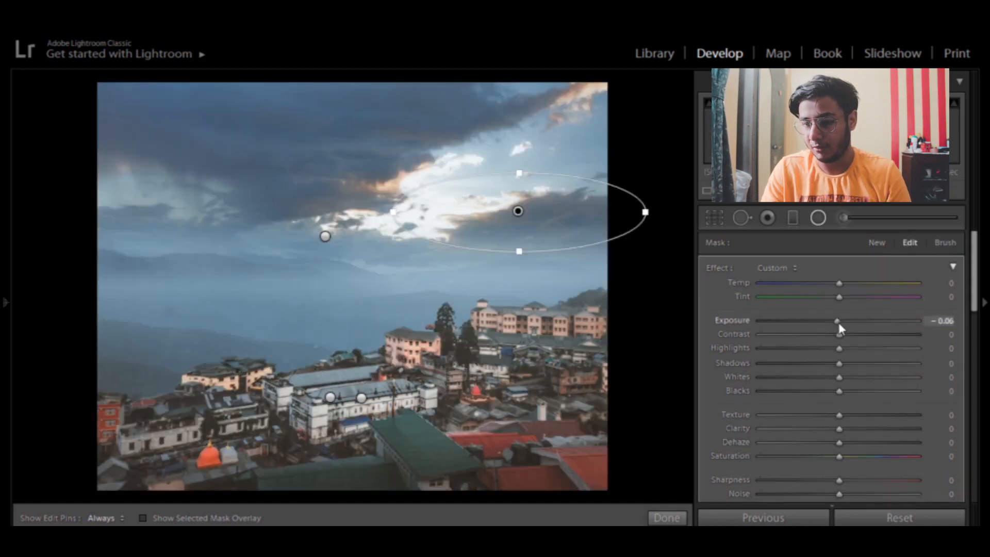
drag(838, 322, 833, 323)
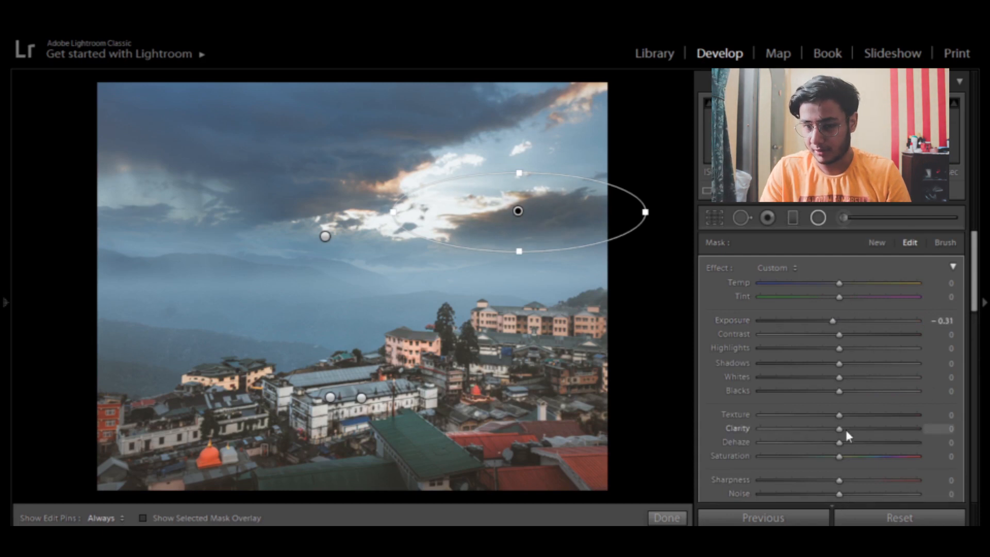
drag(839, 442, 847, 442)
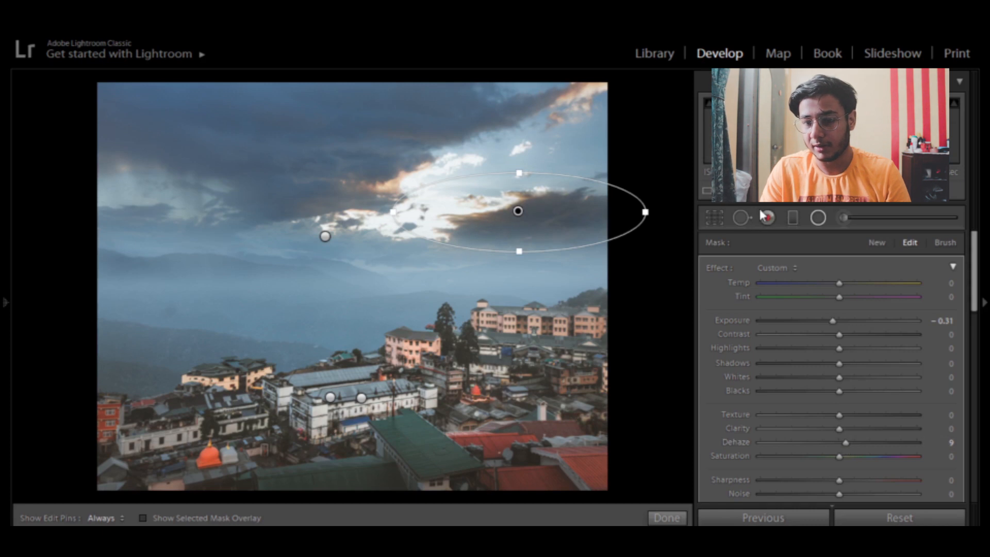
click(816, 218)
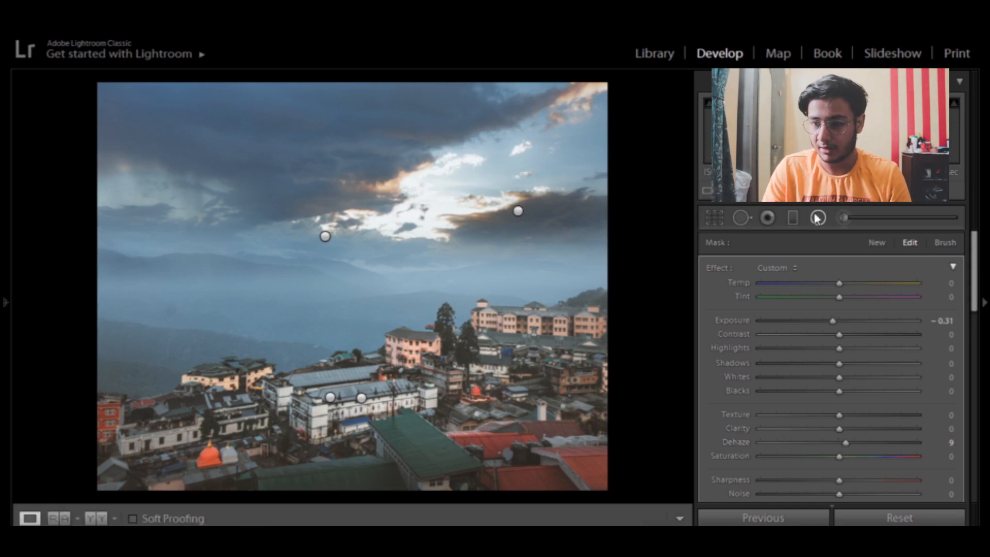
Draw a small radial filter, centre it on the bright gap in the clouds, and turn off Invert so it affects the inside.
click(816, 218)
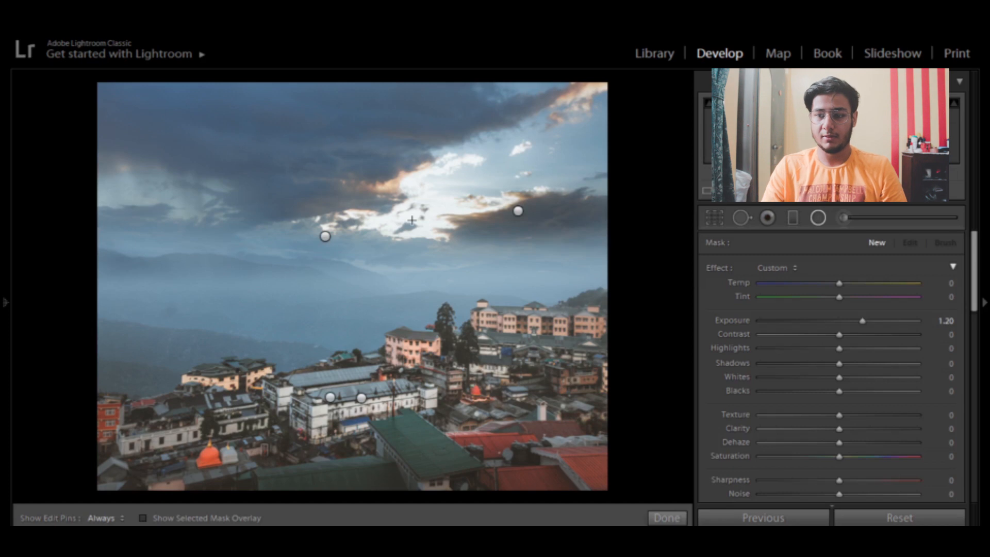
drag(398, 206, 445, 236)
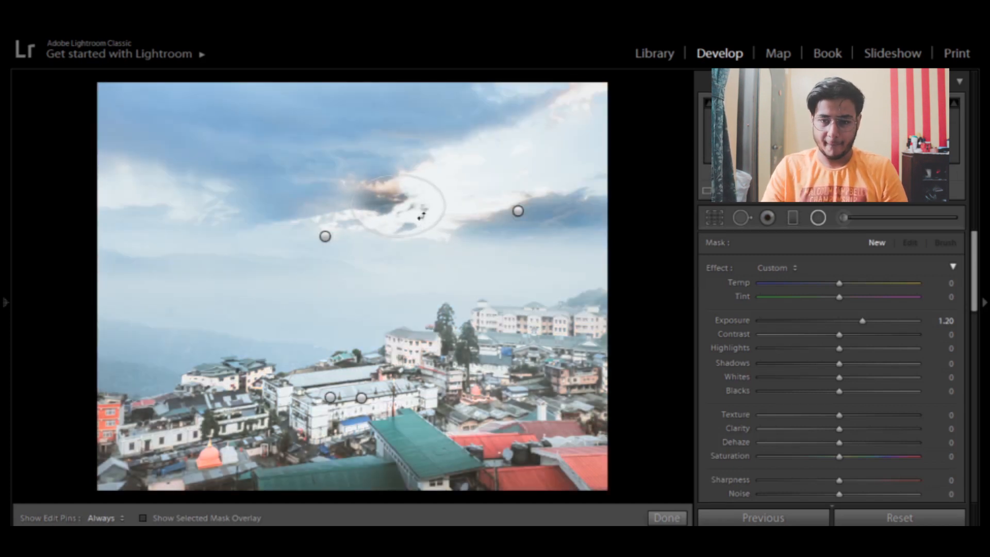
click(397, 205)
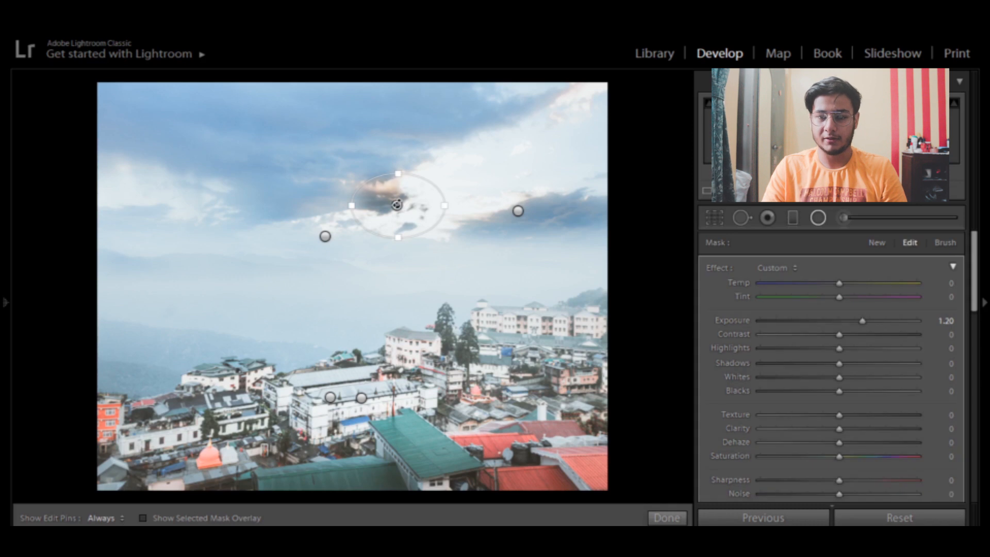
drag(390, 205, 416, 215)
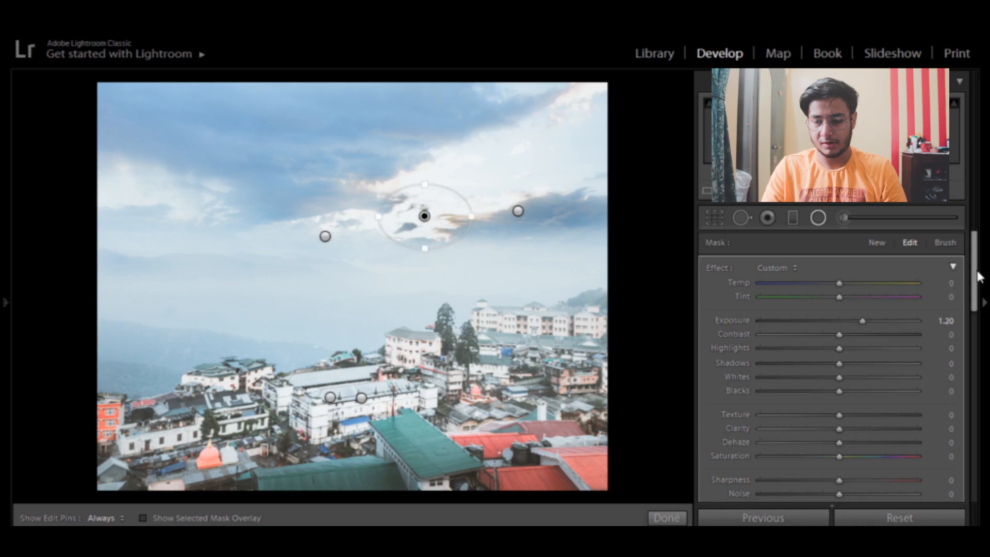
drag(983, 266, 979, 331)
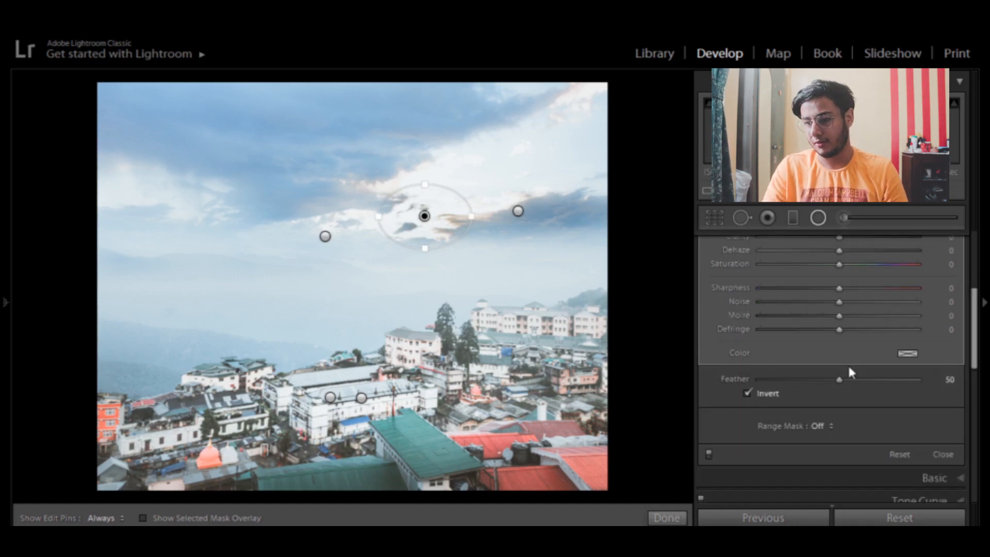
click(760, 391)
drag(975, 344, 975, 302)
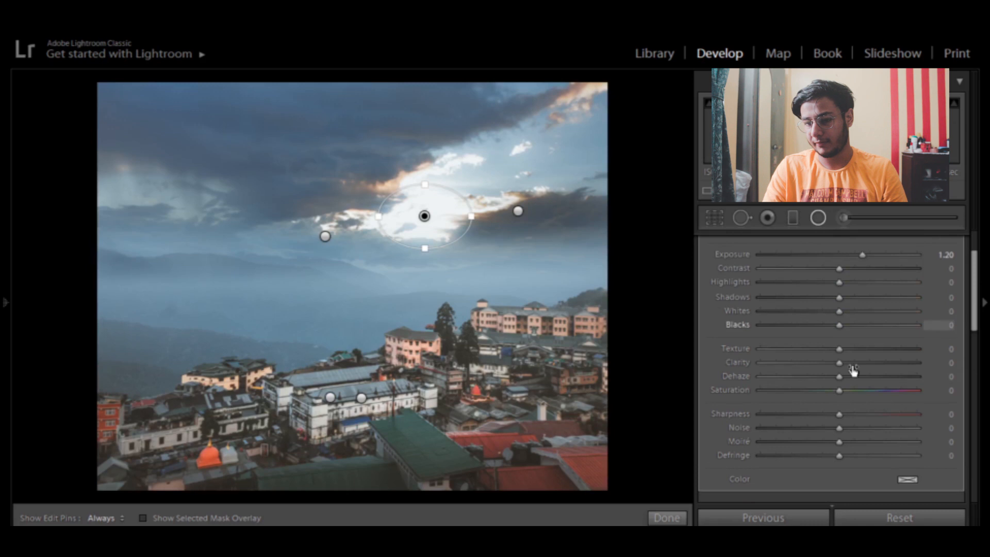
Reset the Exposure of the bright-gap radial filter to 0, set its Dehaze to 36, and finish with the radial filters.
drag(840, 378, 883, 379)
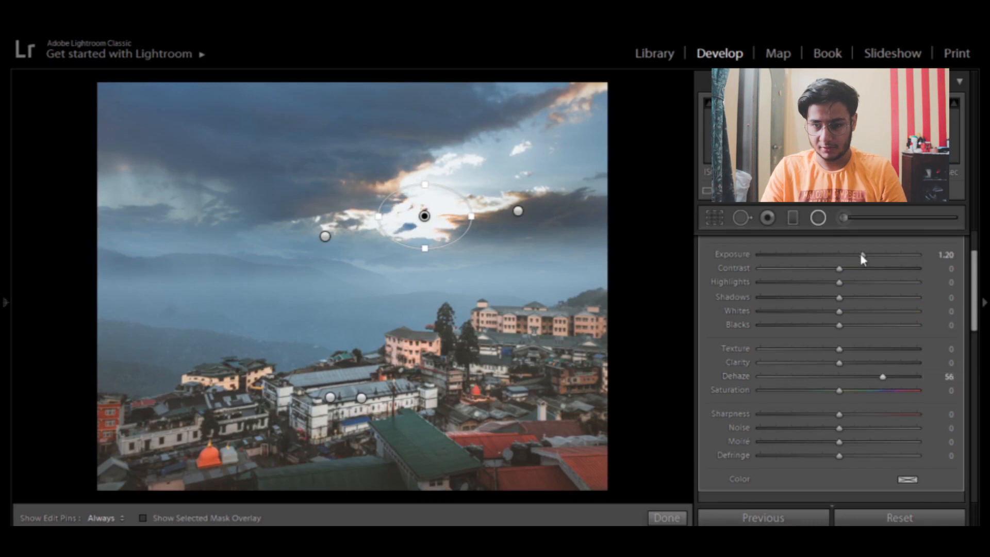
double_click(743, 256)
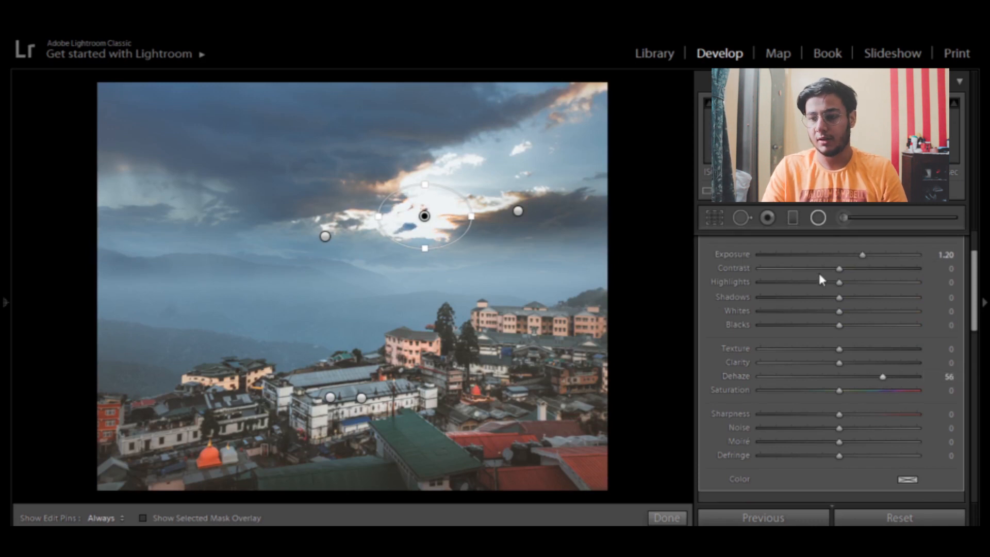
click(857, 376)
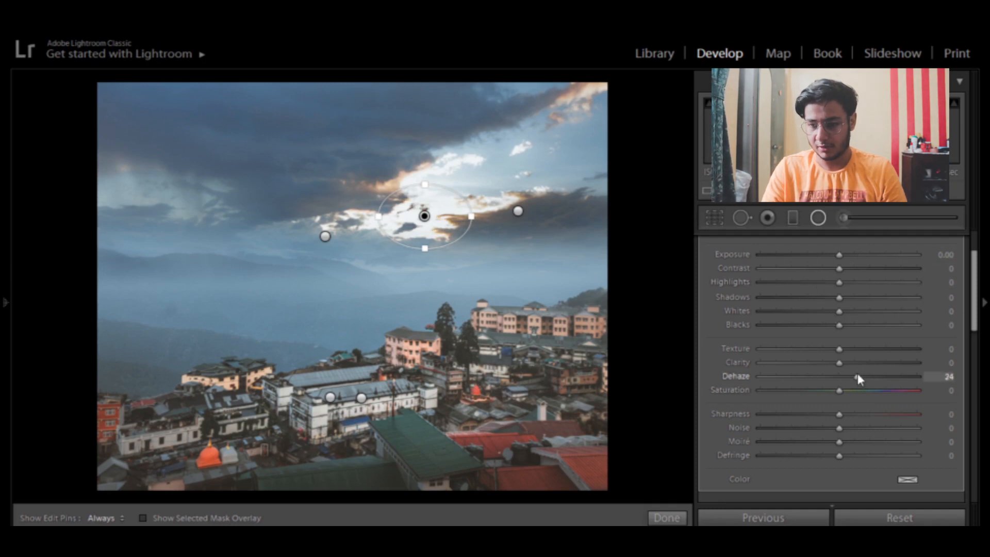
drag(867, 379, 868, 380)
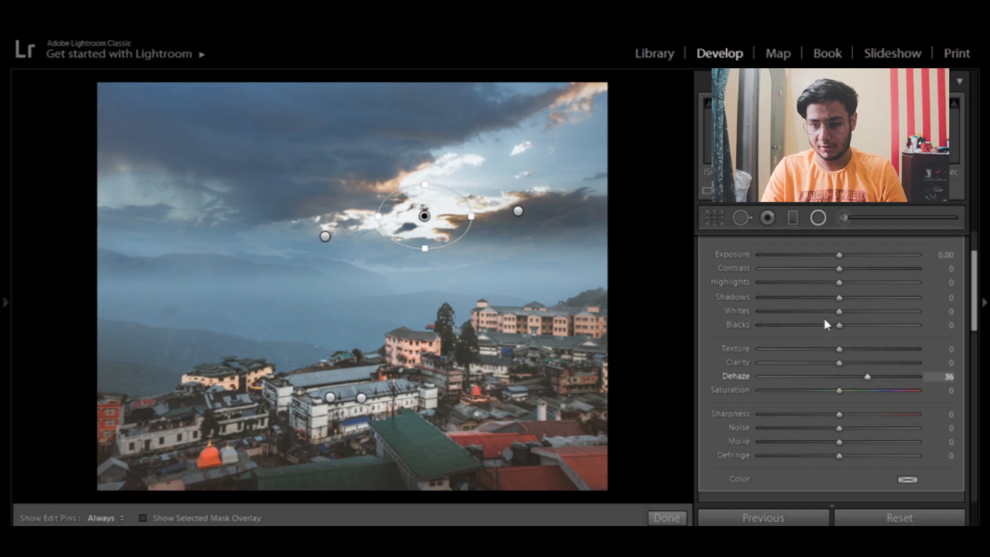
click(817, 218)
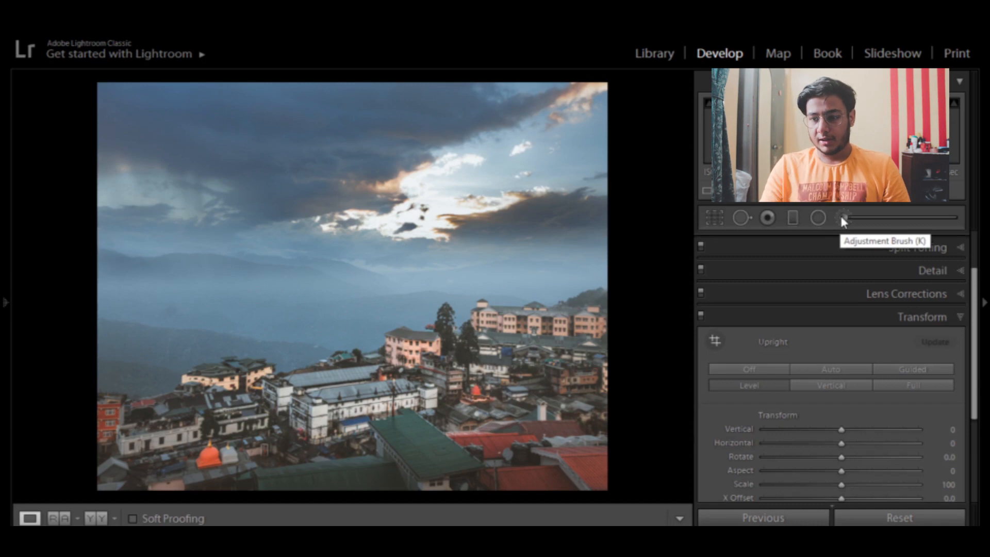
Paint an Adjustment Brush stroke along the pale band of sky just above the misty hills, starting near the photo's edge.
click(842, 218)
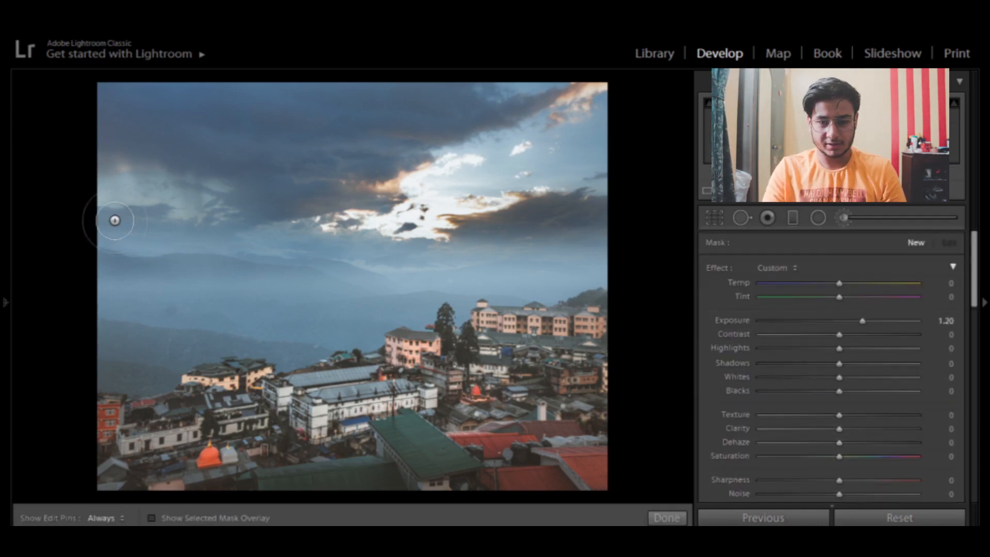
key(h)
mouse_move(115, 222)
mouse_down()
mouse_move(263, 228)
mouse_move(422, 256)
mouse_move(344, 242)
mouse_move(196, 239)
mouse_up()
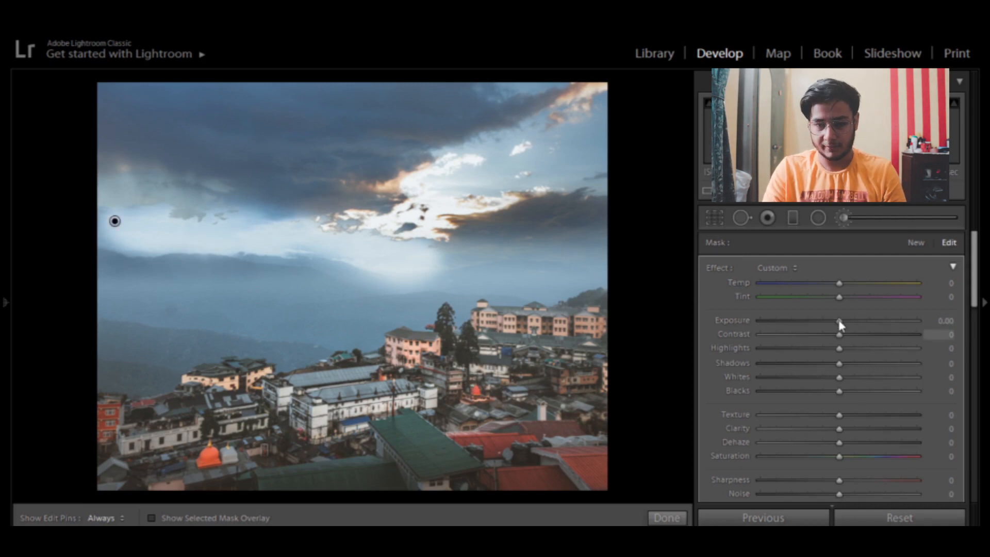
Set the painted sky band's Exposure to -0.31 and Dehaze to 6, and finish with the Adjustment Brush.
double_click(840, 320)
drag(839, 322, 833, 321)
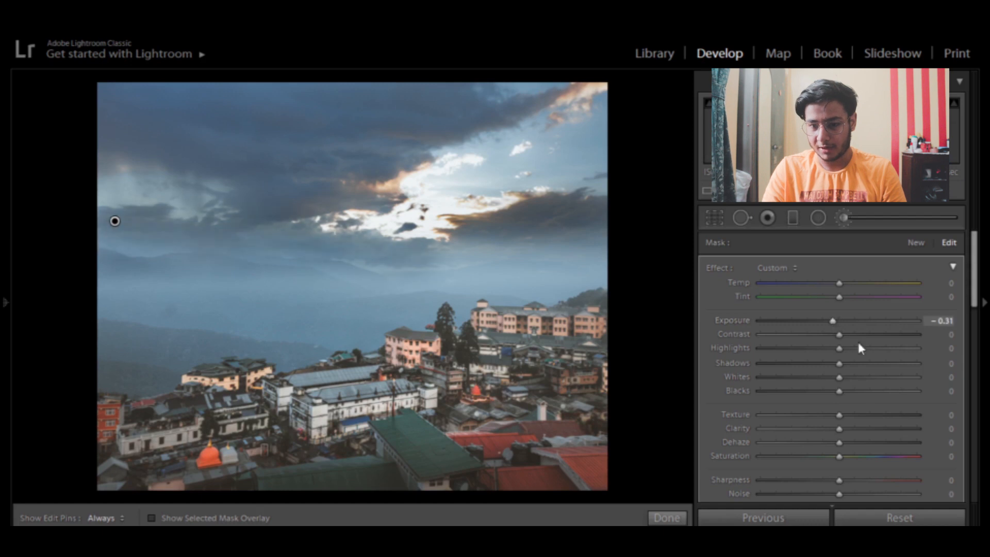
drag(837, 442, 845, 445)
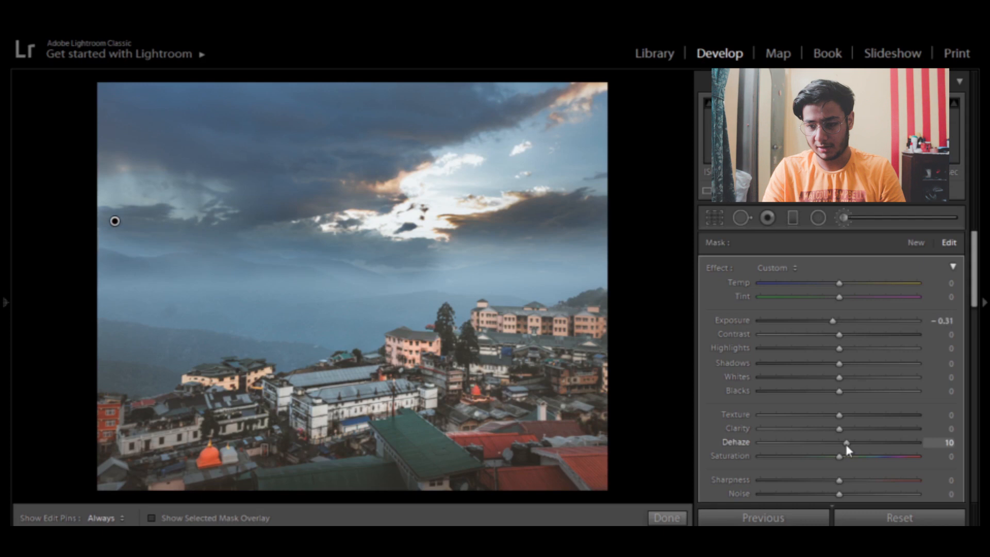
drag(843, 444, 842, 444)
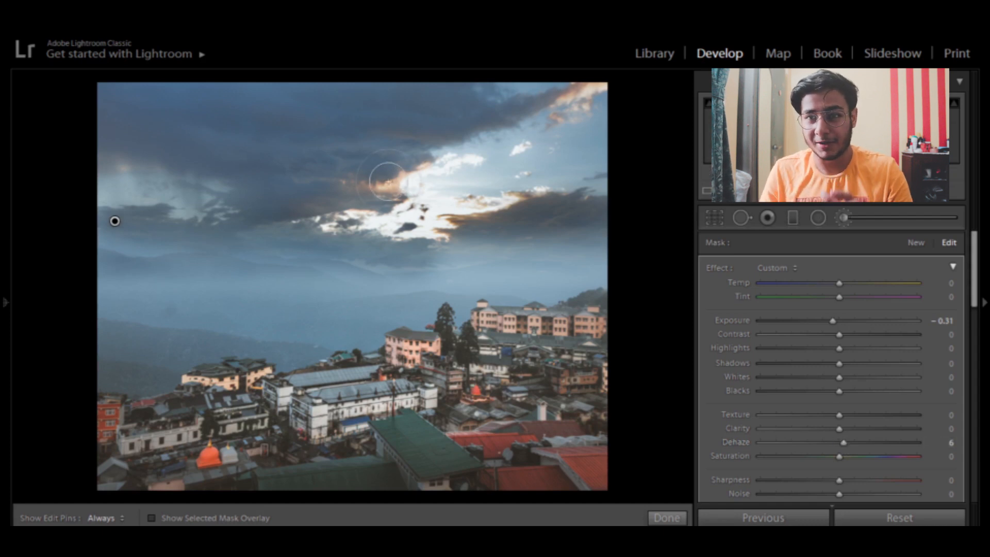
click(849, 217)
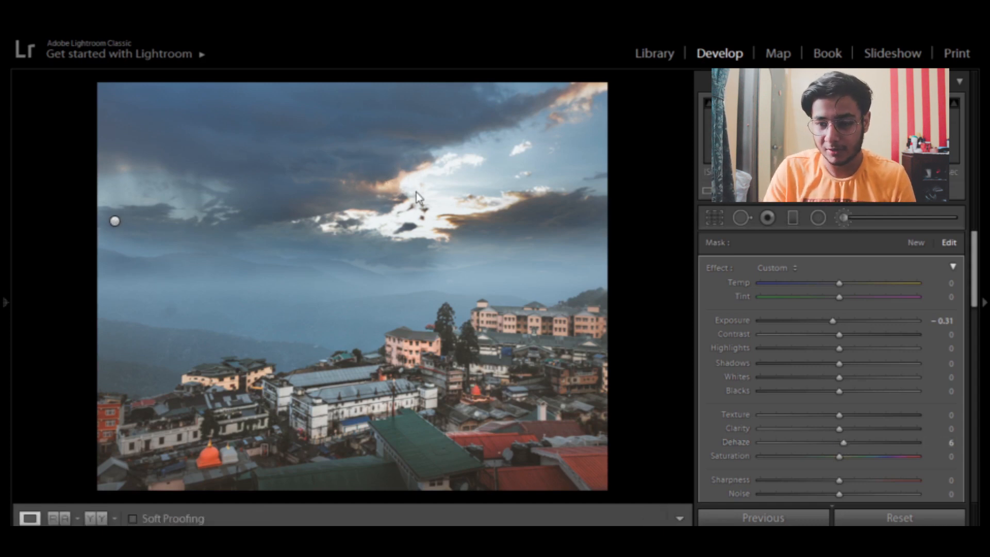
Open the edited photo in Adobe Photoshop 2020.
right_click(416, 193)
mouse_move(532, 236)
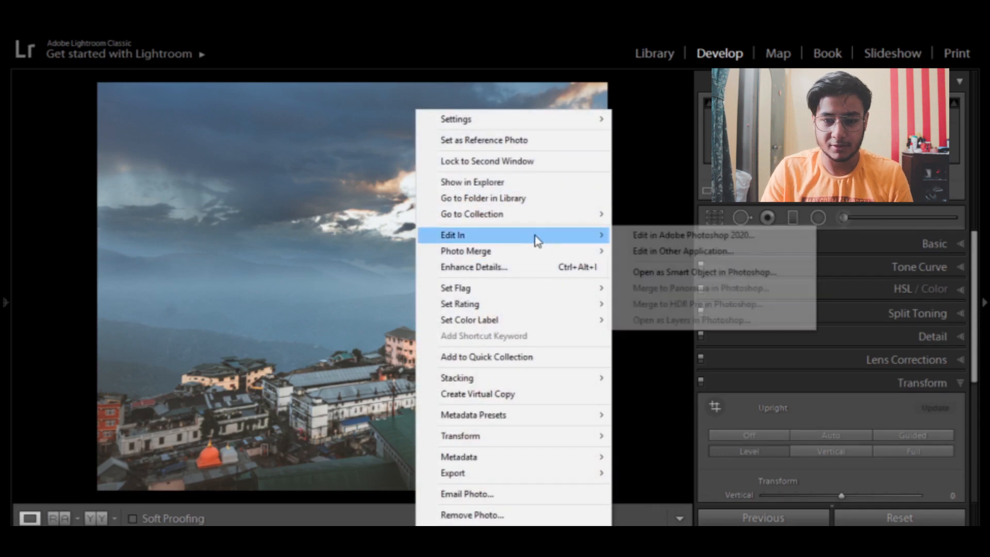
click(637, 235)
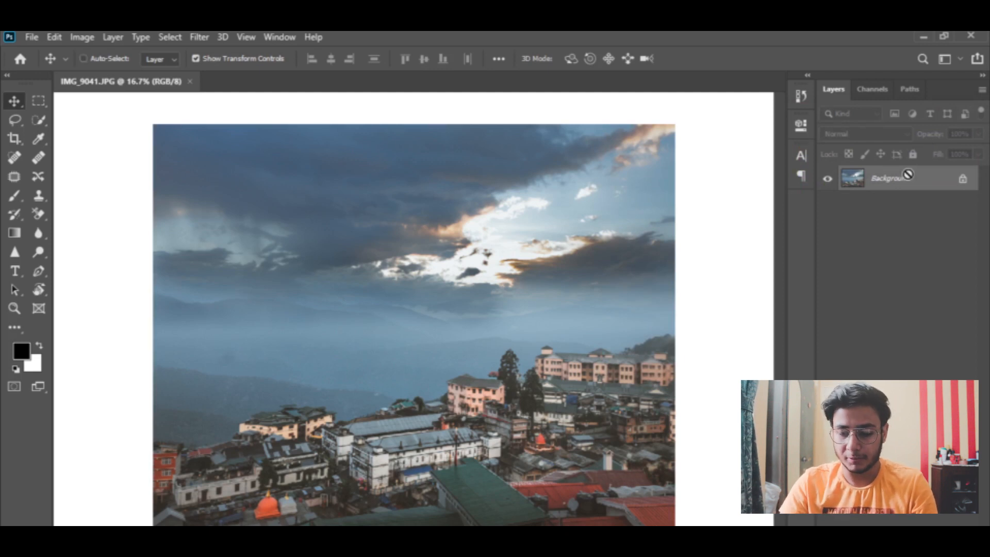
Duplicate the Background layer and apply a Gaussian Blur with a 20-pixel radius to the copy.
key(ctrl+j)
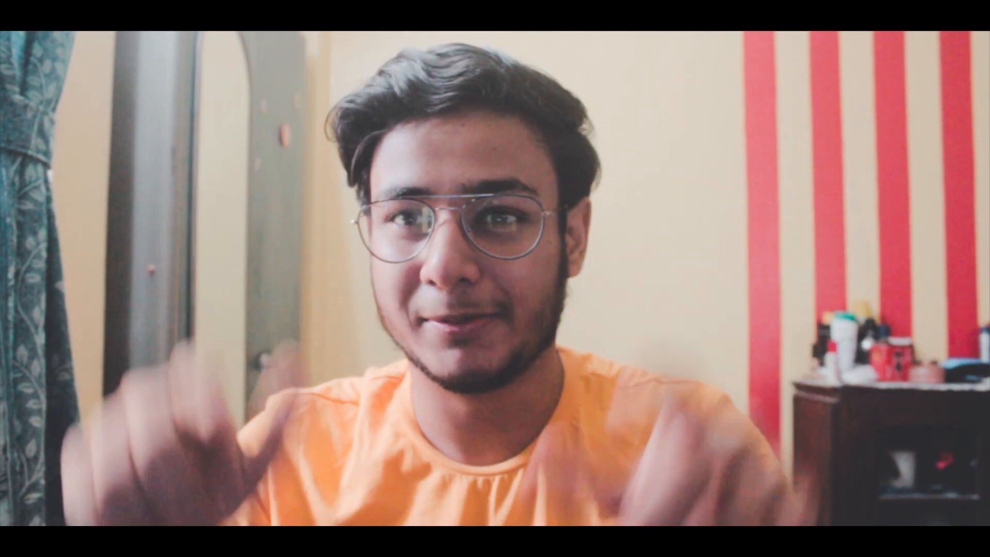
click(199, 38)
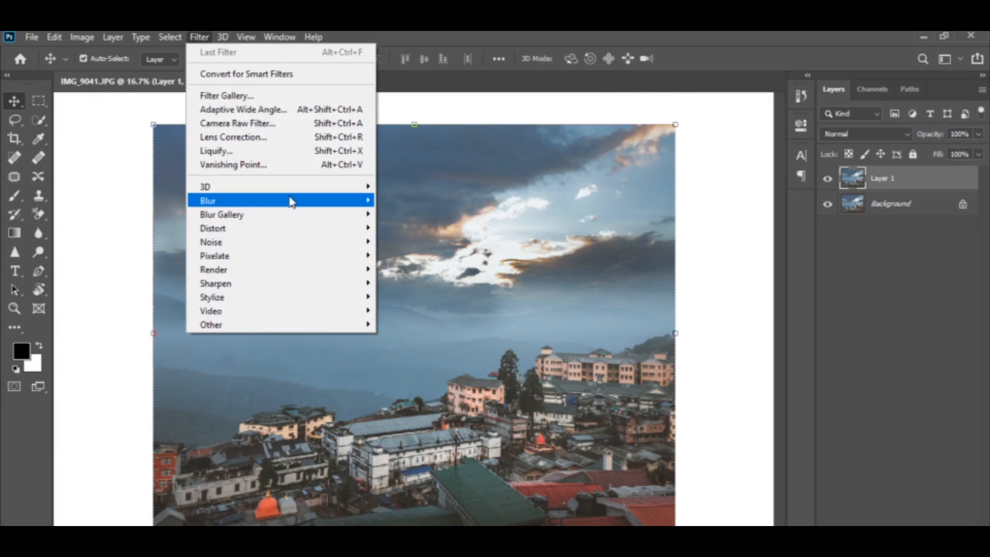
mouse_move(292, 201)
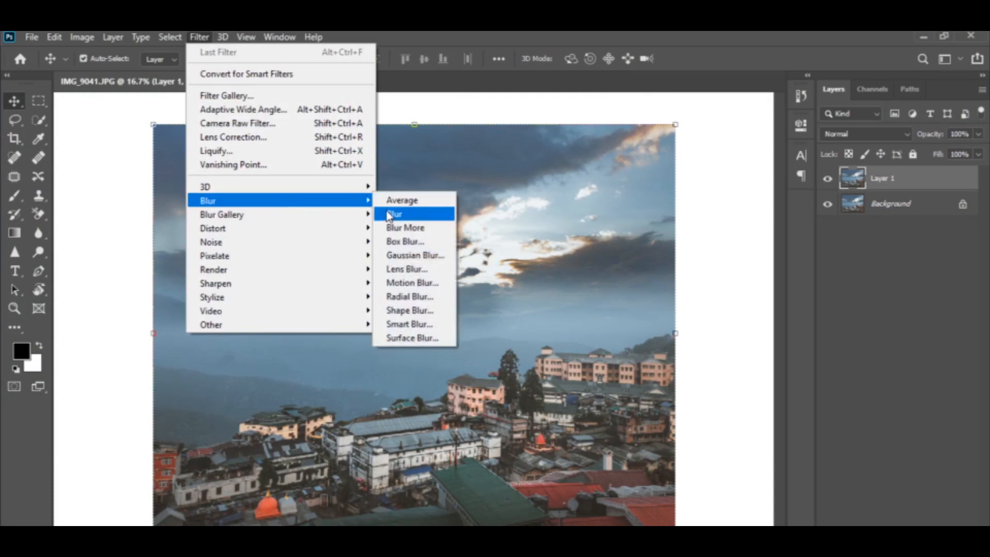
click(404, 255)
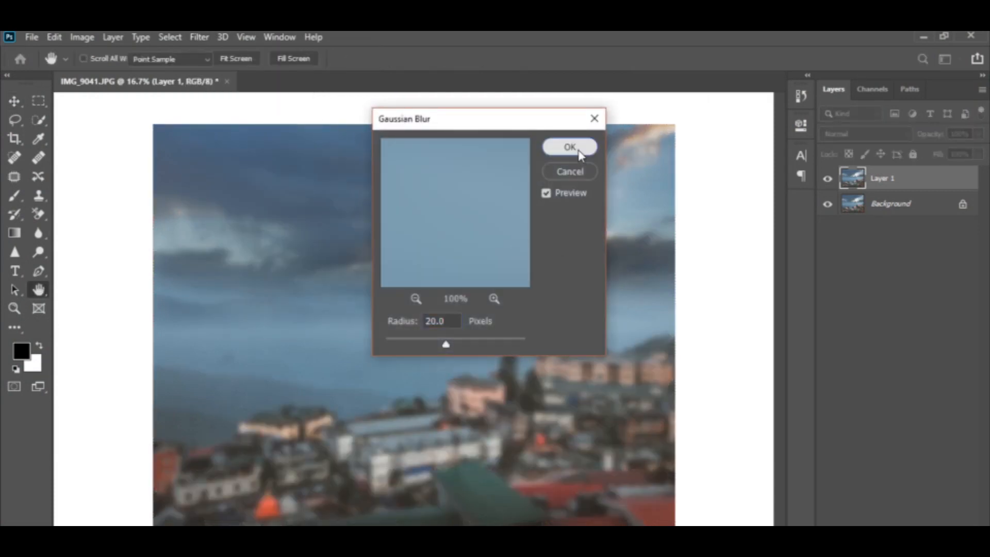
click(568, 147)
Apply Brightness/Contrast to the blurred layer with Brightness 20 and Contrast 73, and set the layer's opacity to 15%.
click(82, 37)
mouse_move(135, 77)
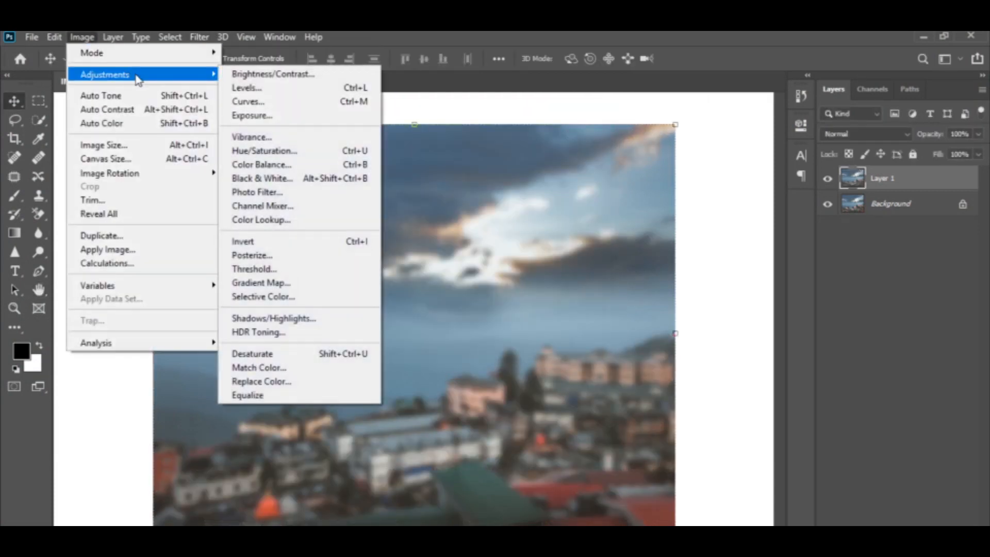
click(254, 77)
text(20)
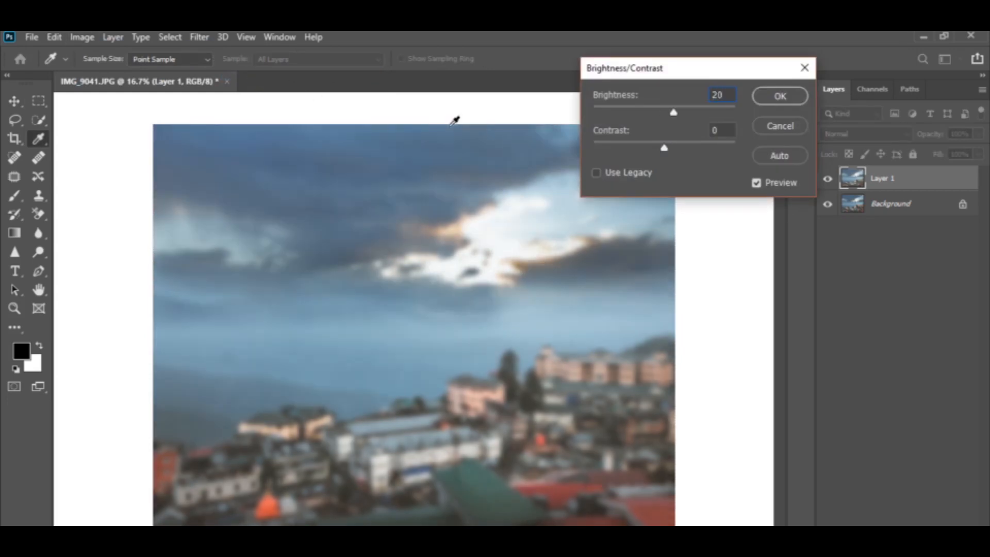
text(15)
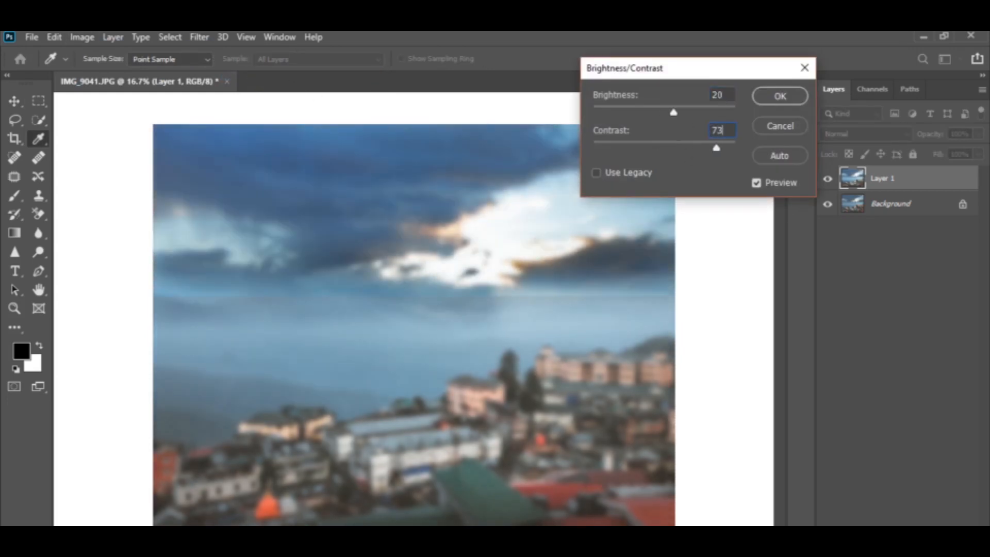
key(Return)
key(v)
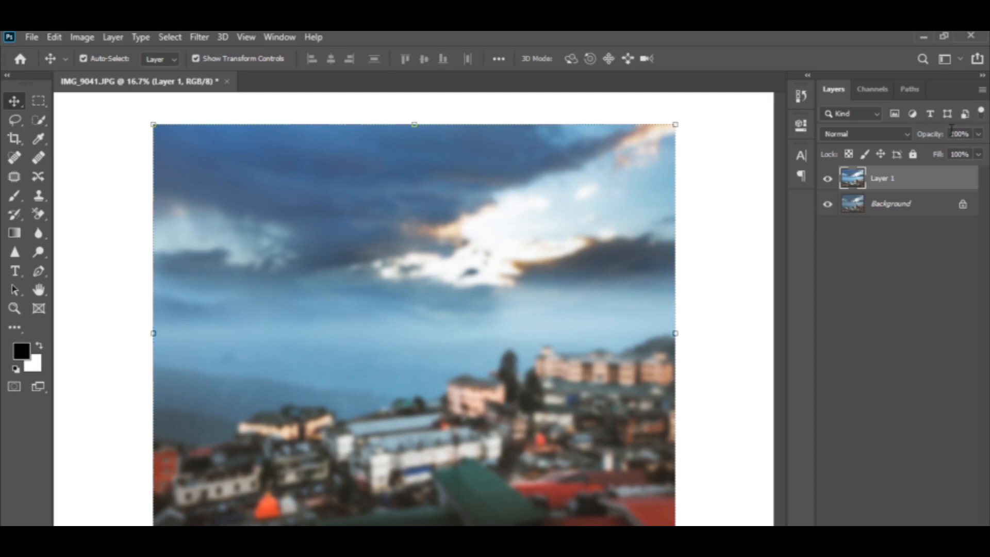
text(15)
key(Return)
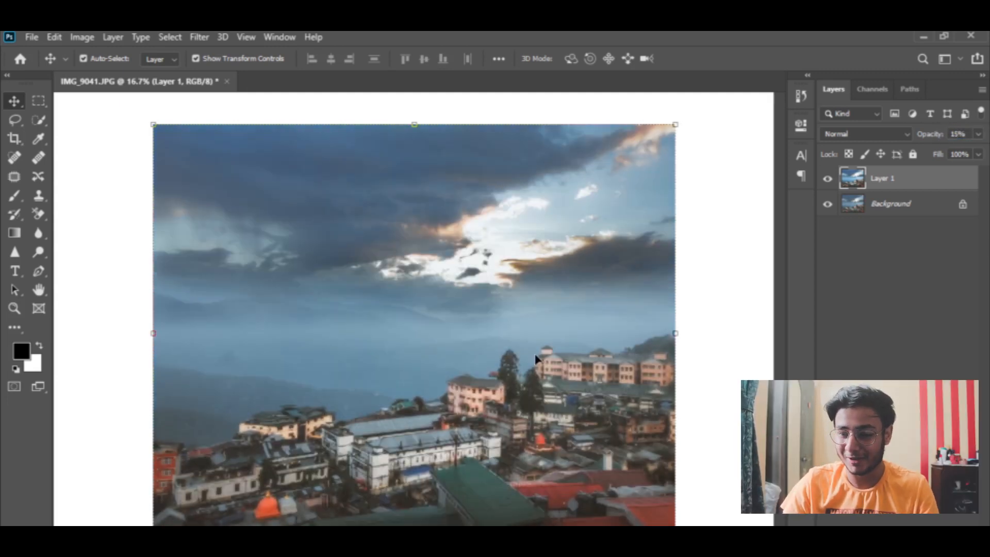
Examine the hills and buildings up close with and without the blurred Layer 1 to judge its softening effect.
key(ctrl+plus)
key(ctrl+plus)
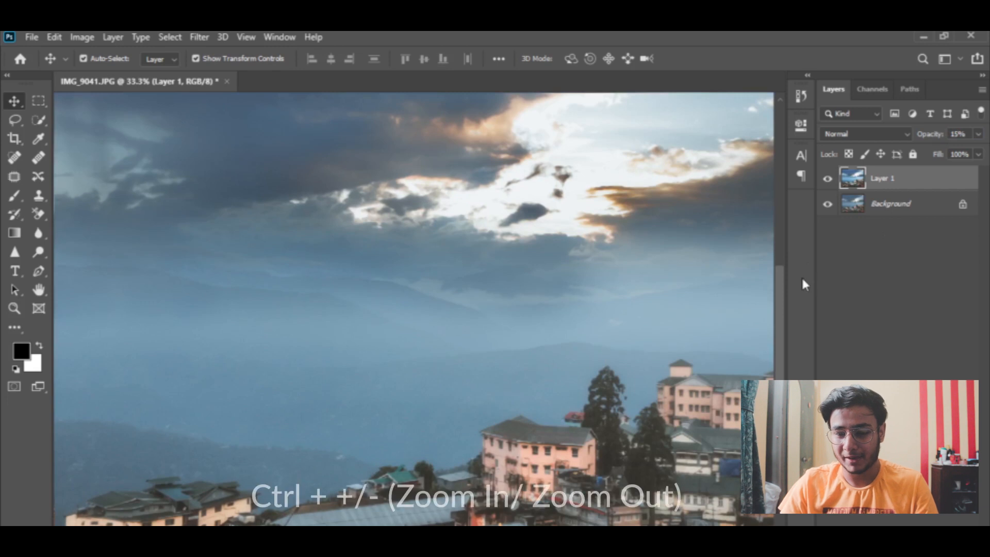
mouse_move(781, 283)
mouse_down()
mouse_move(789, 305)
mouse_move(787, 294)
mouse_up()
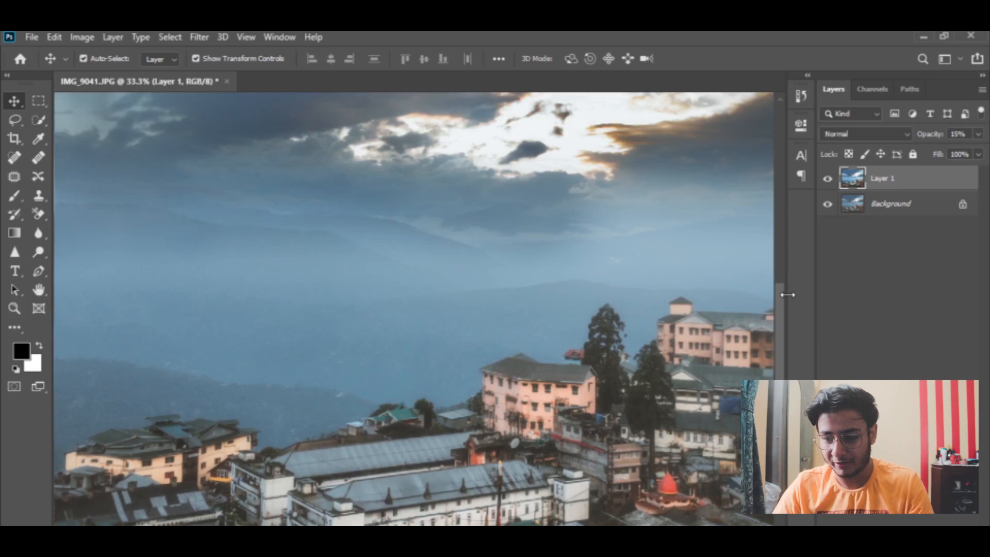
key(ctrl+plus)
key(ctrl+plus)
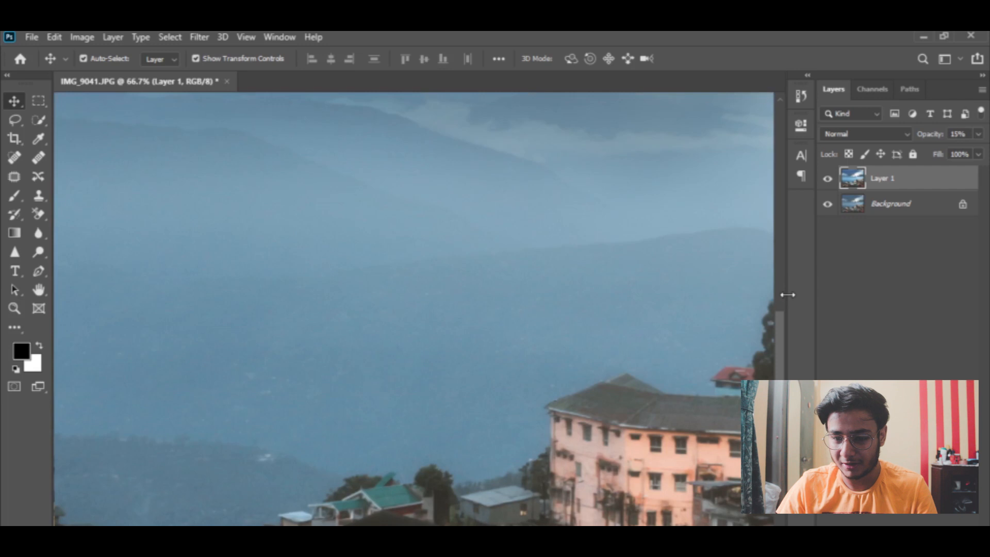
click(827, 179)
click(830, 180)
click(829, 180)
click(829, 180)
key(ctrl+minus)
key(ctrl+minus)
key(ctrl+minus)
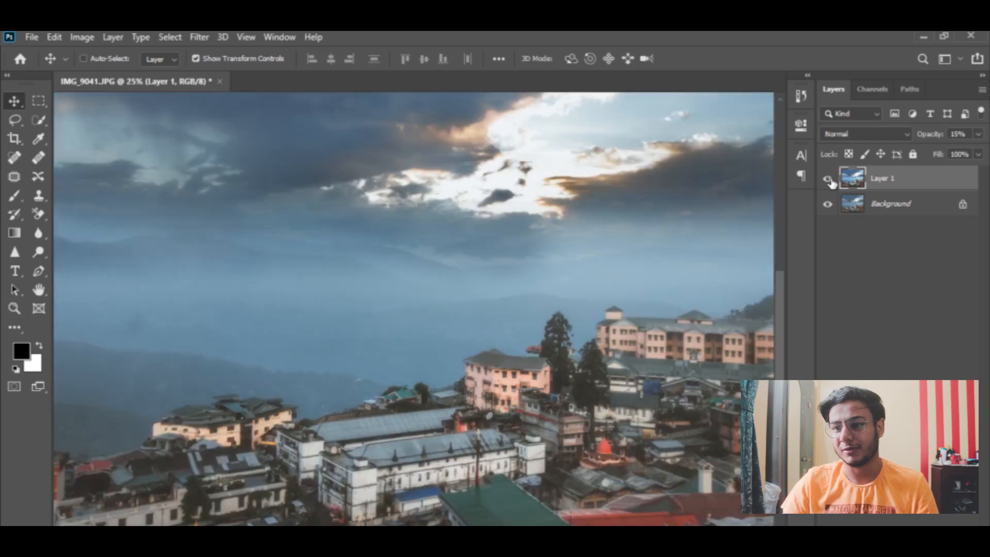
key(ctrl+minus)
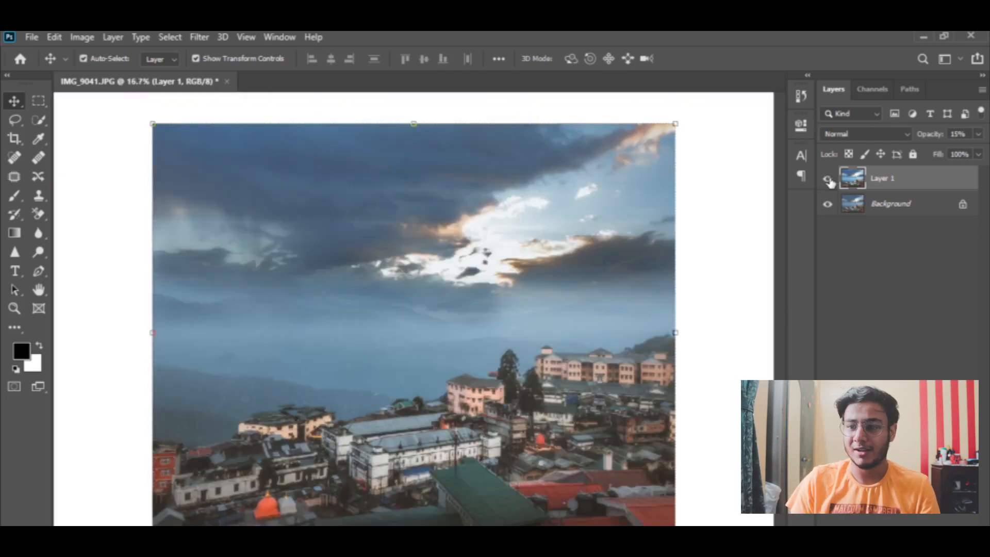
Hide Layer 1 and duplicate the Background layer.
click(829, 180)
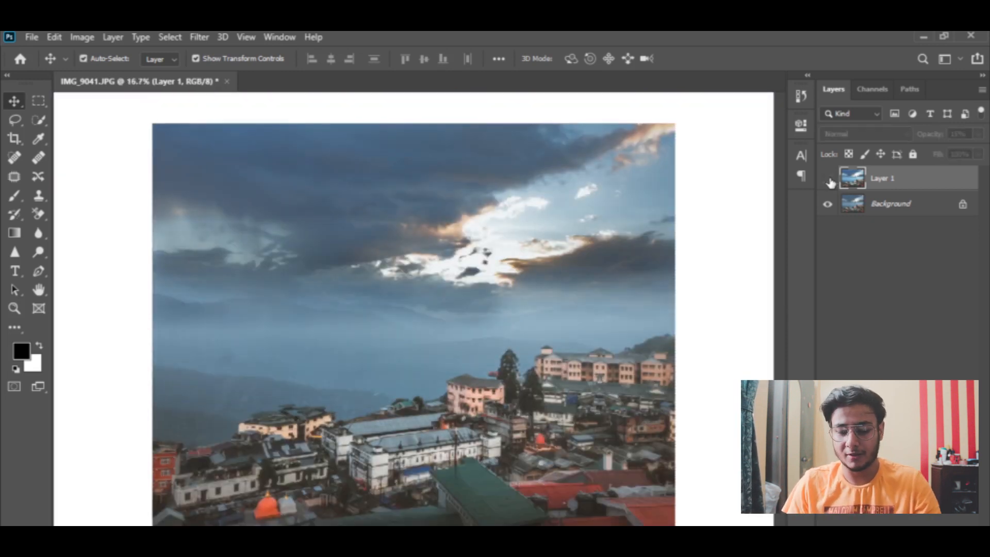
click(888, 201)
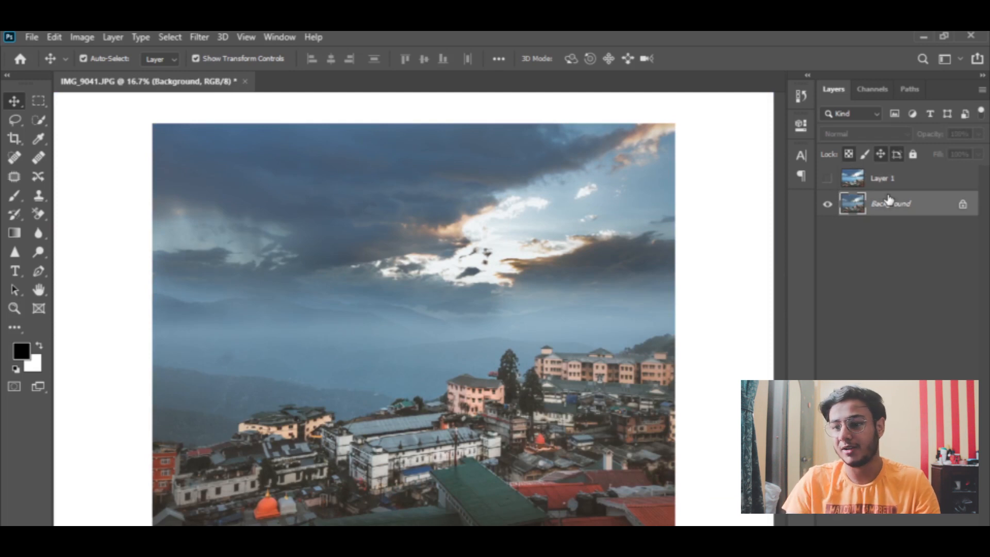
key(ctrl+j)
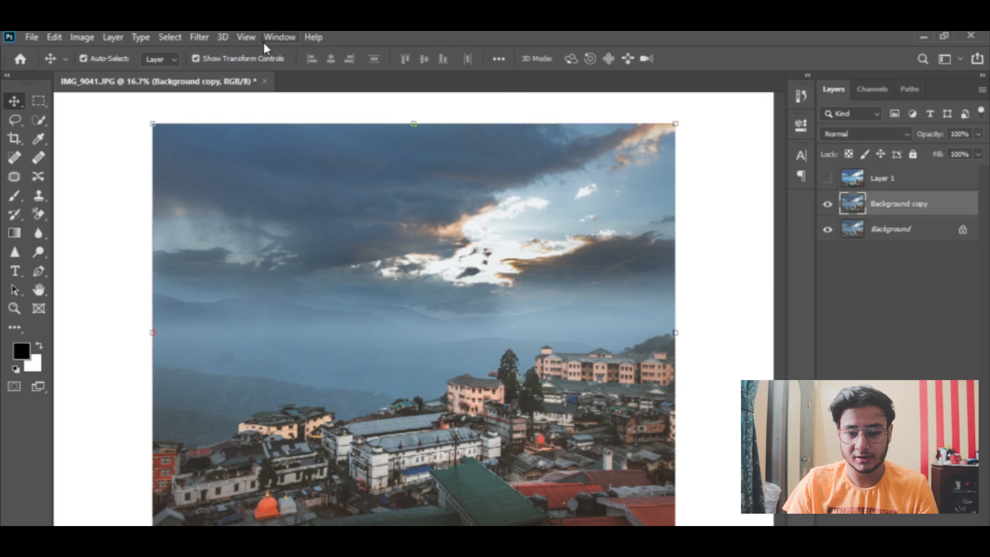
Apply a High Pass filter with a 2-pixel radius to the Background copy and set its blend mode to Overlay.
click(200, 37)
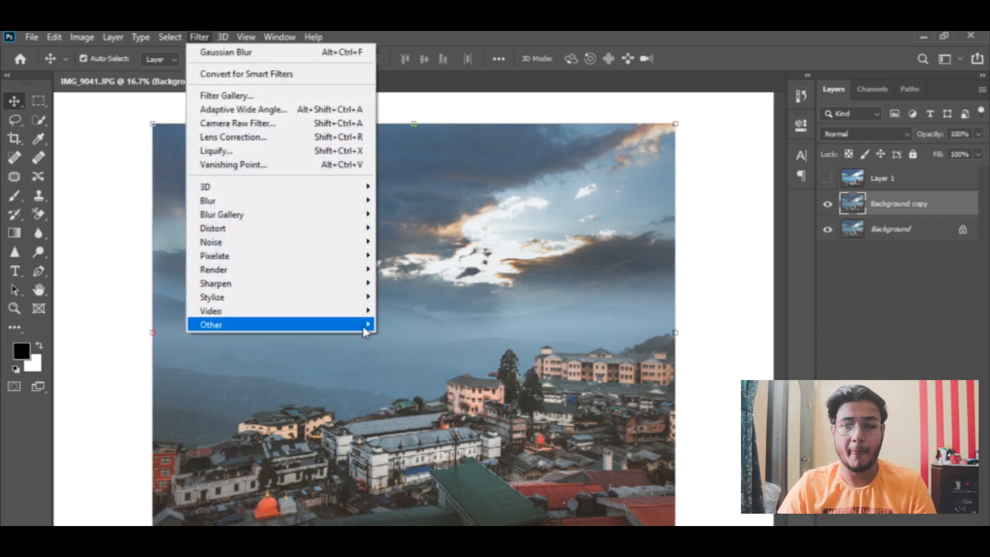
click(389, 336)
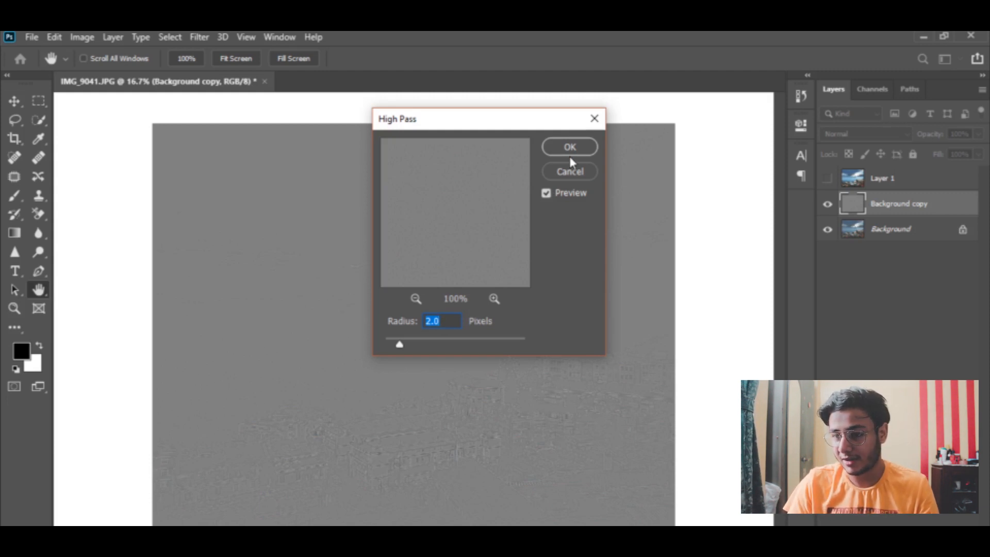
click(571, 155)
key(v)
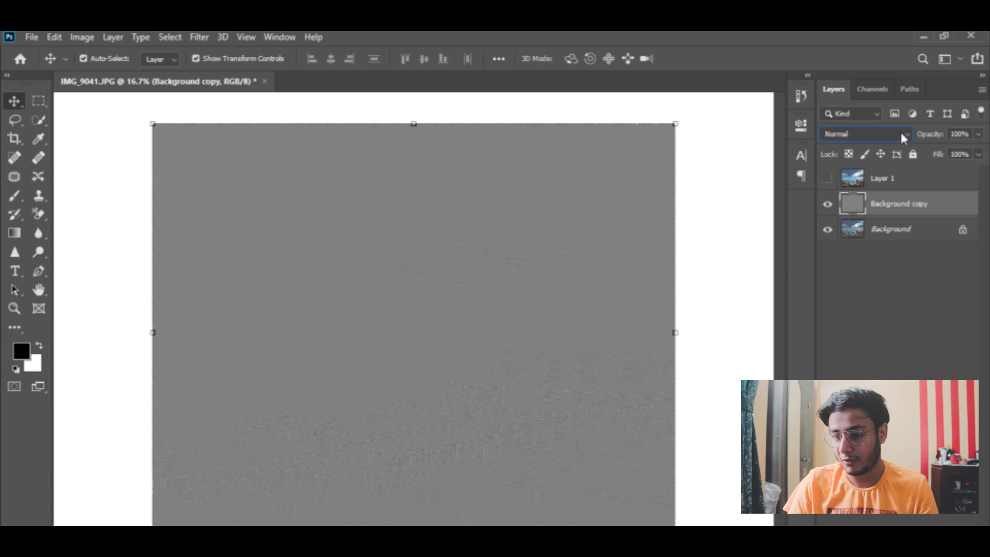
click(903, 135)
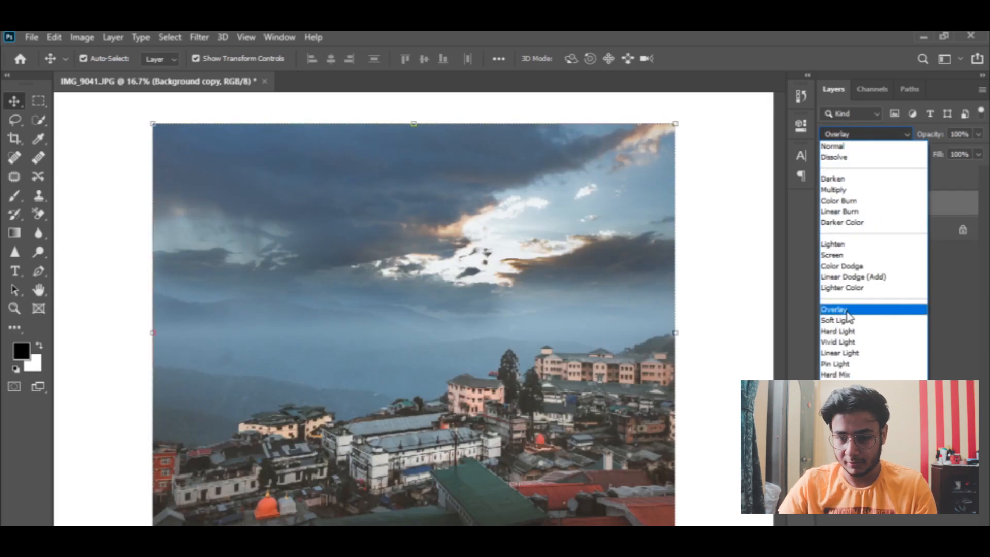
click(848, 310)
Examine the building details up close with and without the High Pass layer to judge the sharpening.
key(ctrl+plus)
key(ctrl+plus)
key(ctrl+plus)
key(ctrl+plus)
key(ctrl+plus)
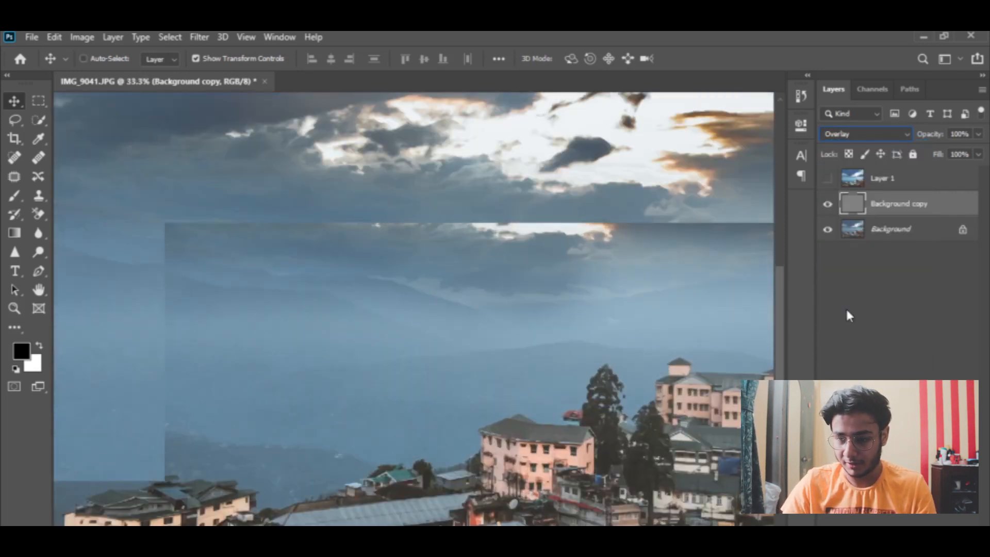
drag(781, 313, 793, 376)
click(828, 205)
click(828, 206)
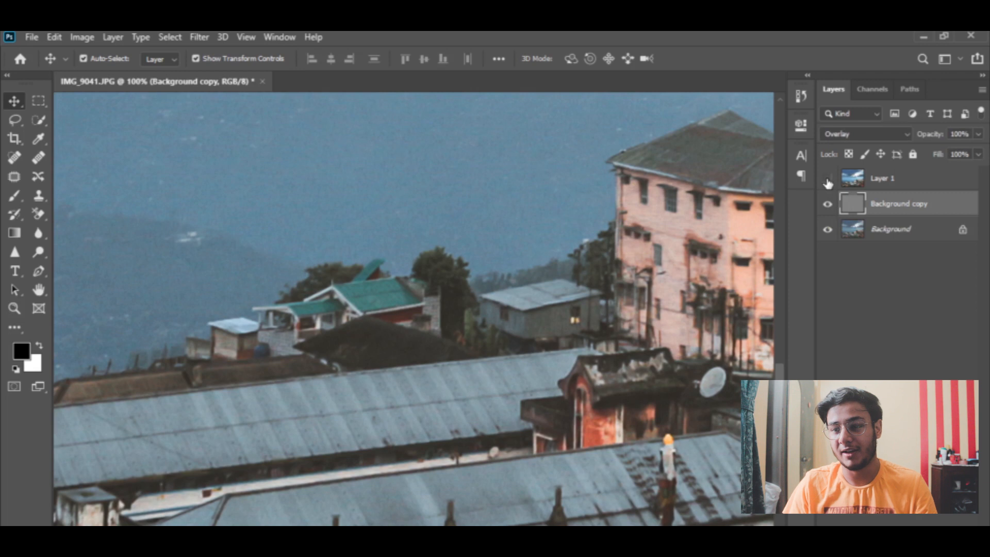
Make the blurred Layer 1 visible again and review the whole photo.
click(827, 181)
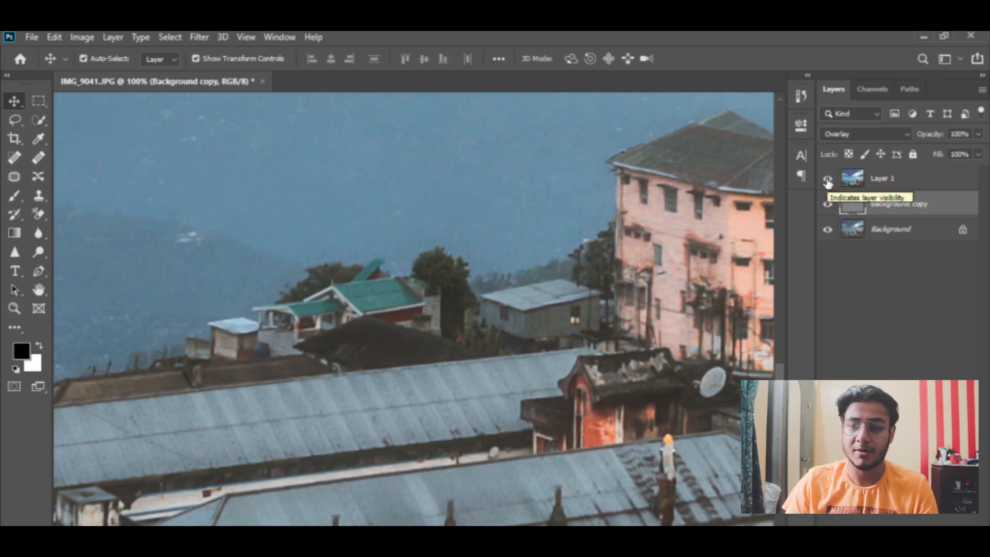
key(ctrl+minus)
key(ctrl+minus)
key(ctrl+minus)
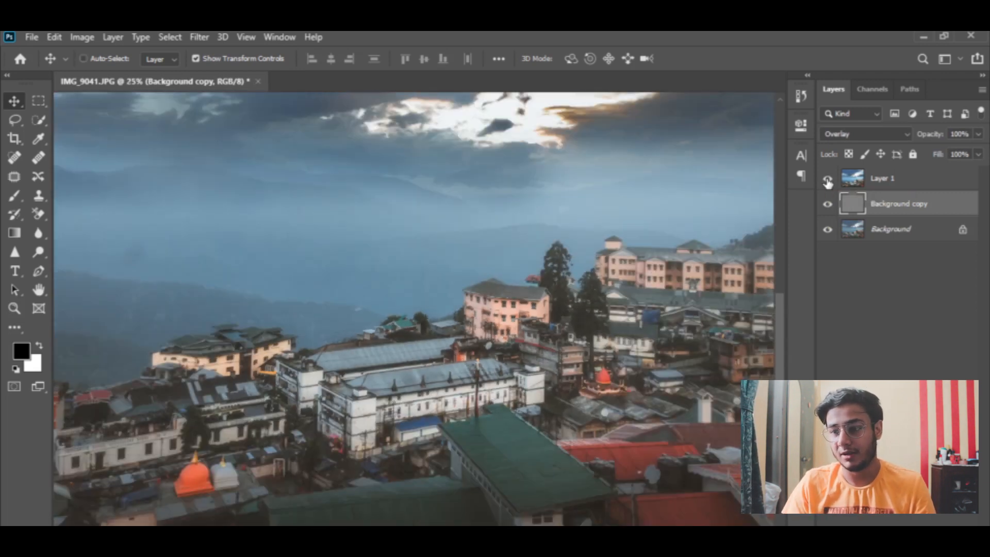
key(ctrl+minus)
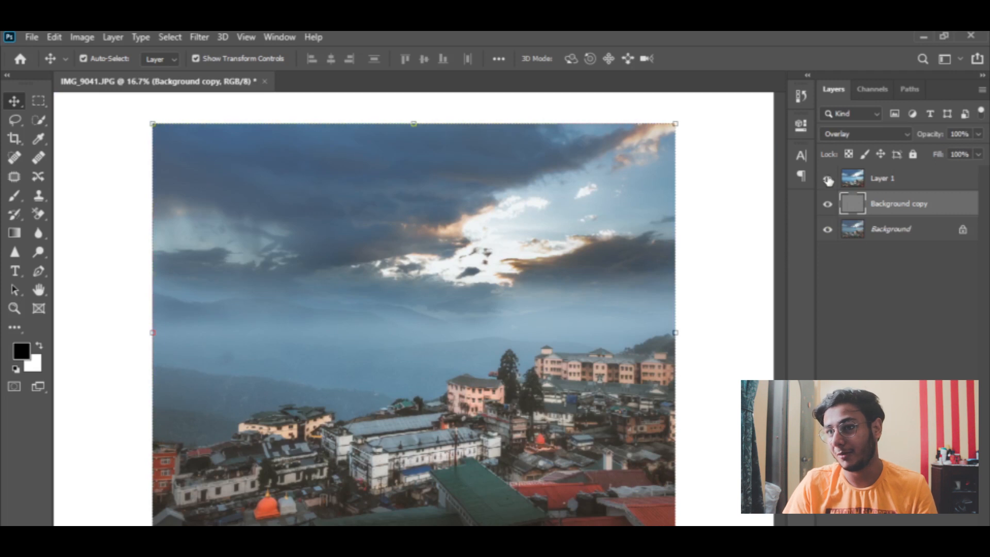
Place the New Watermark image file into the photo, scaled to about 6.71%, in the photo's lower-right corner.
click(919, 39)
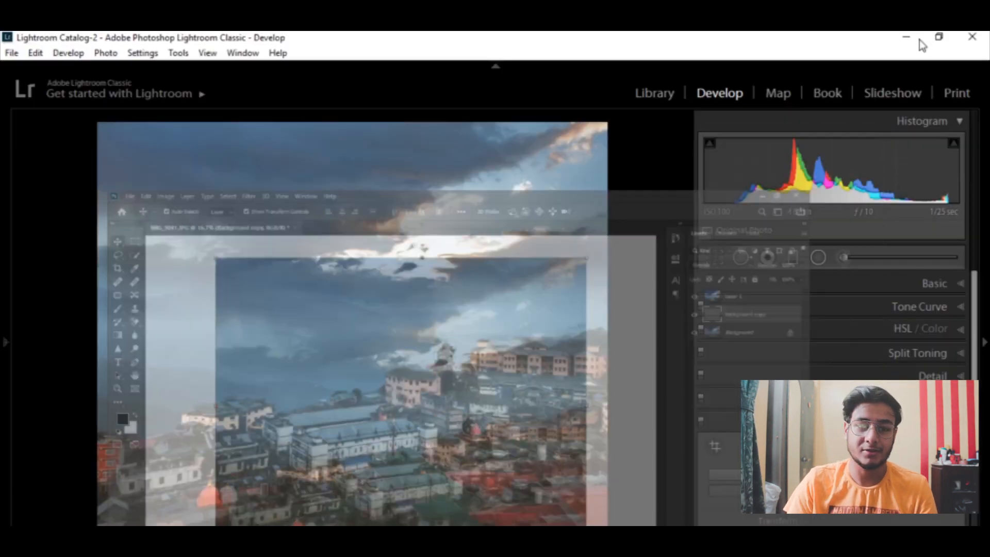
click(908, 36)
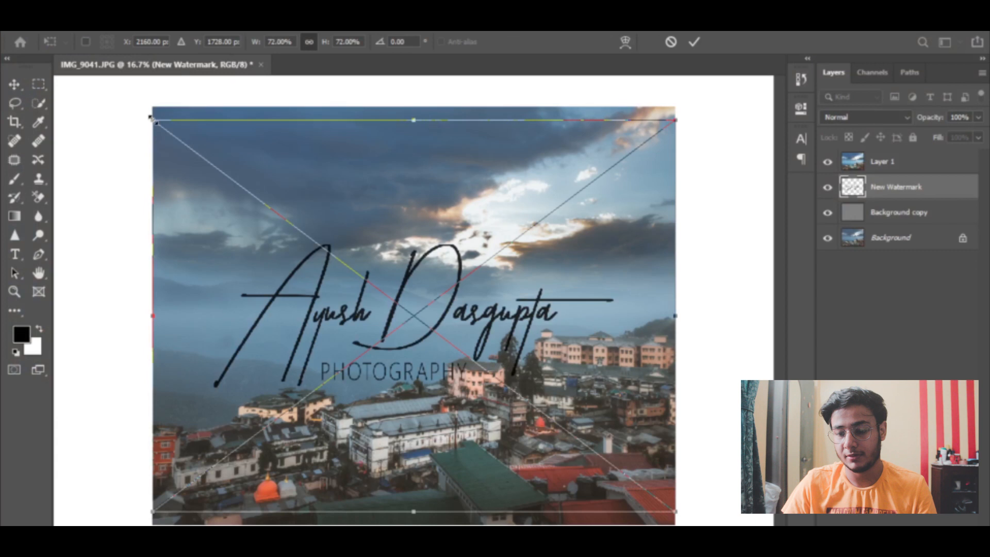
drag(153, 120, 591, 515)
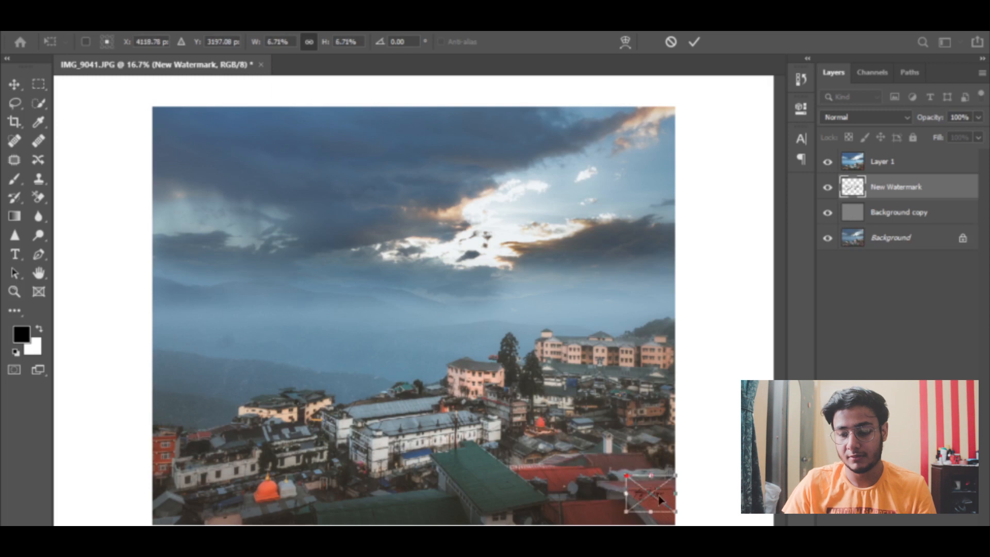
drag(664, 497, 624, 491)
key(Return)
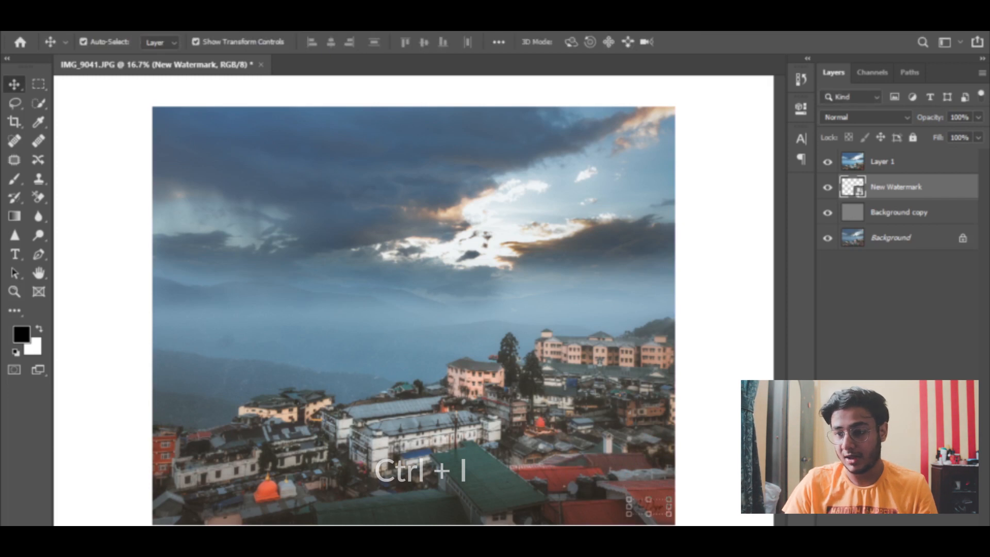
Move the New Watermark layer above Layer 1 and invert its colours.
drag(920, 190, 920, 162)
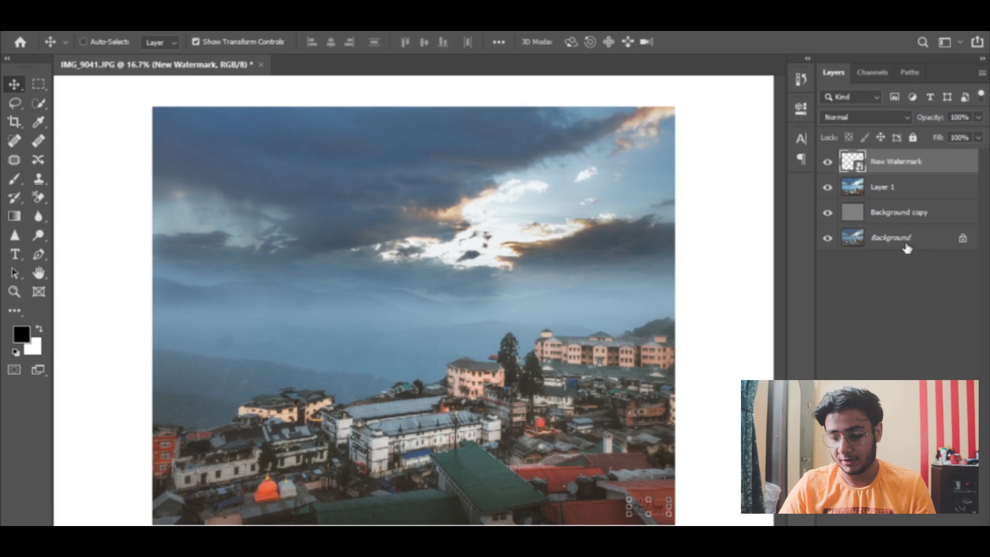
key(ctrl+i)
click(891, 363)
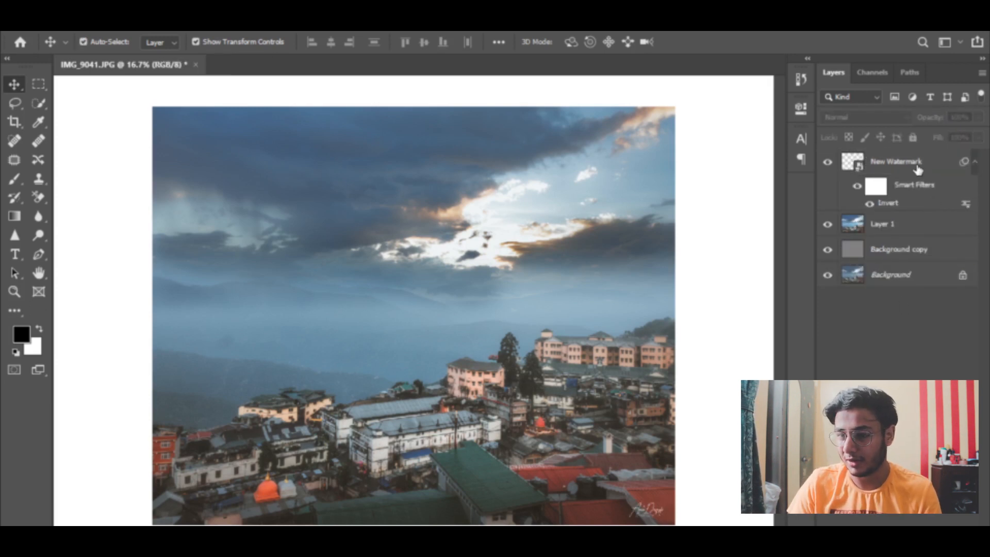
Set the New Watermark layer's opacity to about 68%.
click(916, 167)
drag(930, 118, 914, 119)
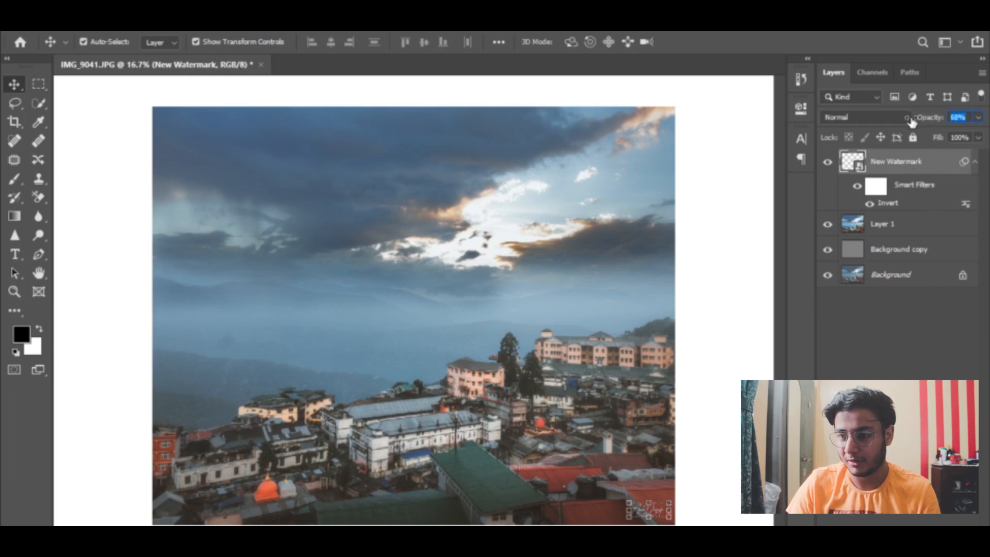